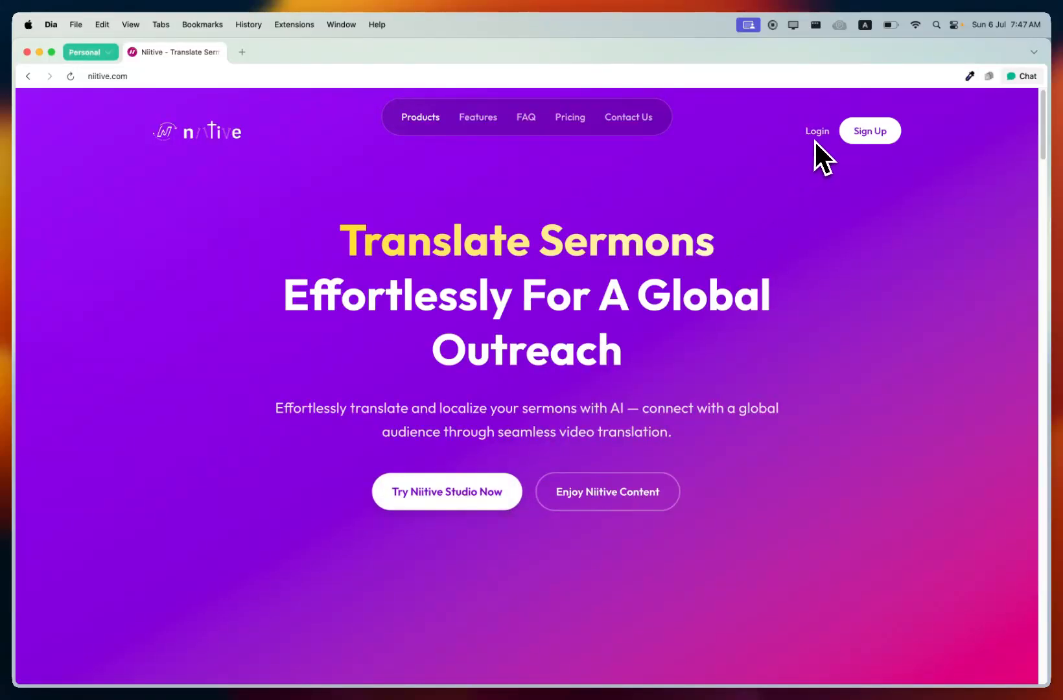
Open Niitive Studio from the website and sign in to the existing account with the personal Google account
{"action": "left_click", "coordinate": [492, 505]}
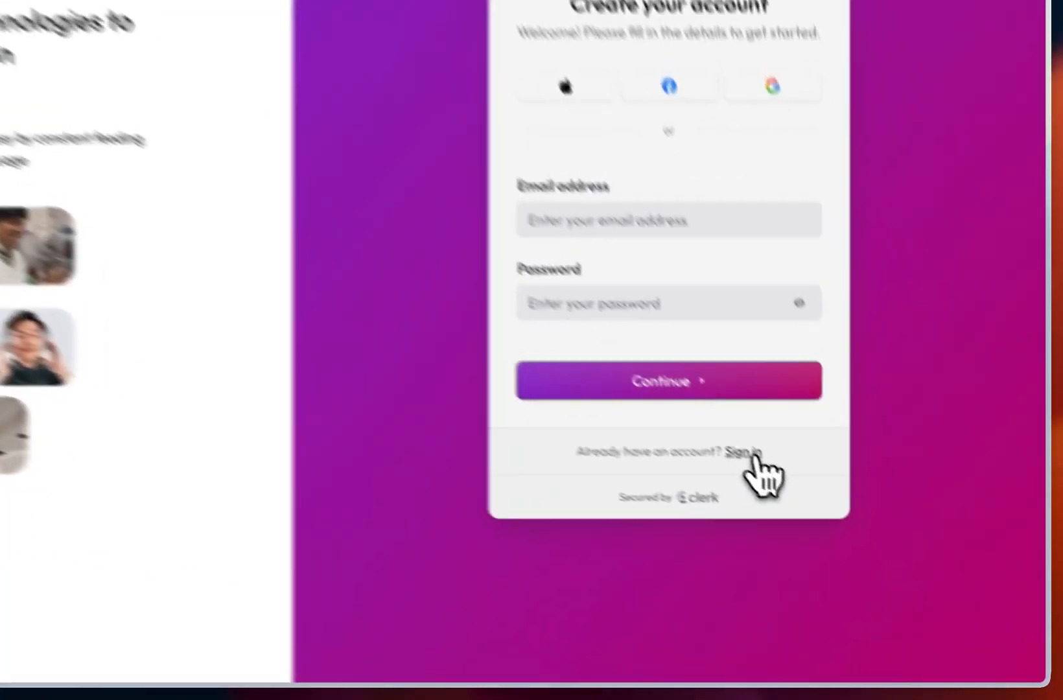
{"action": "left_click", "coordinate": [713, 422]}
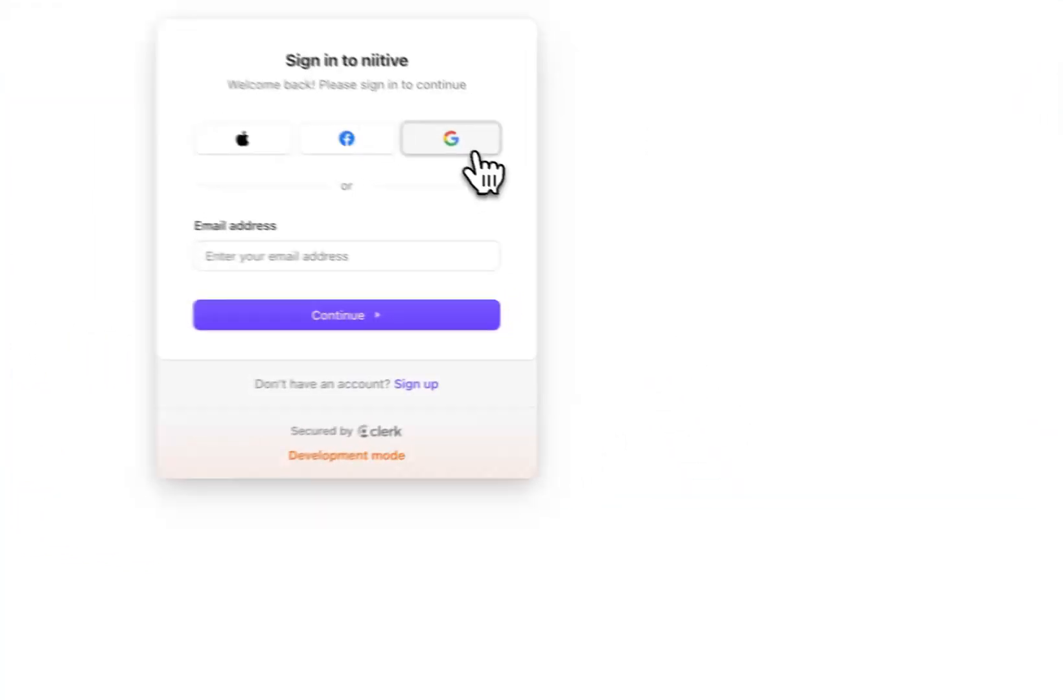
{"action": "left_click", "coordinate": [475, 156]}
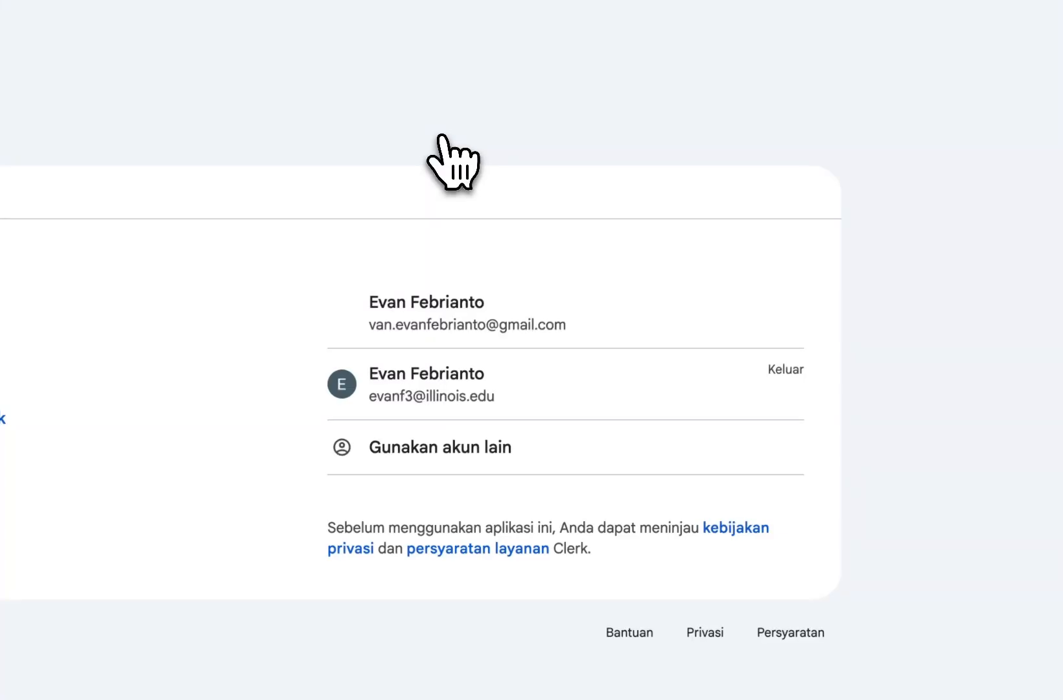
{"action": "left_click", "coordinate": [551, 321]}
{"action": "left_click", "coordinate": [707, 550]}
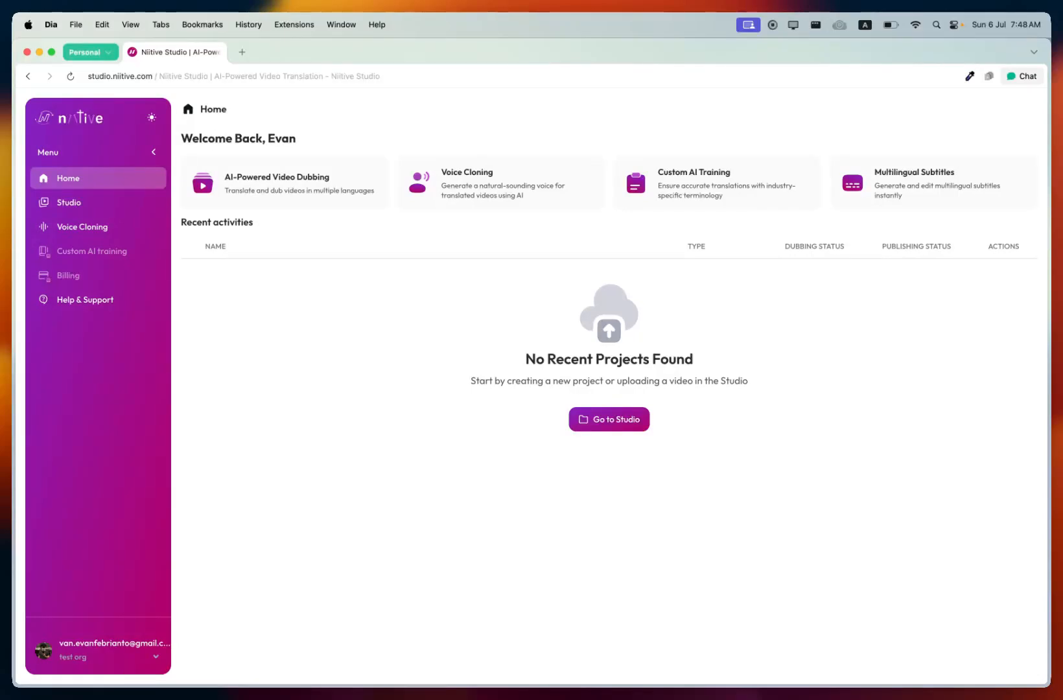
Create an organization named "church A" and skip inviting members
{"action": "left_click", "coordinate": [155, 659]}
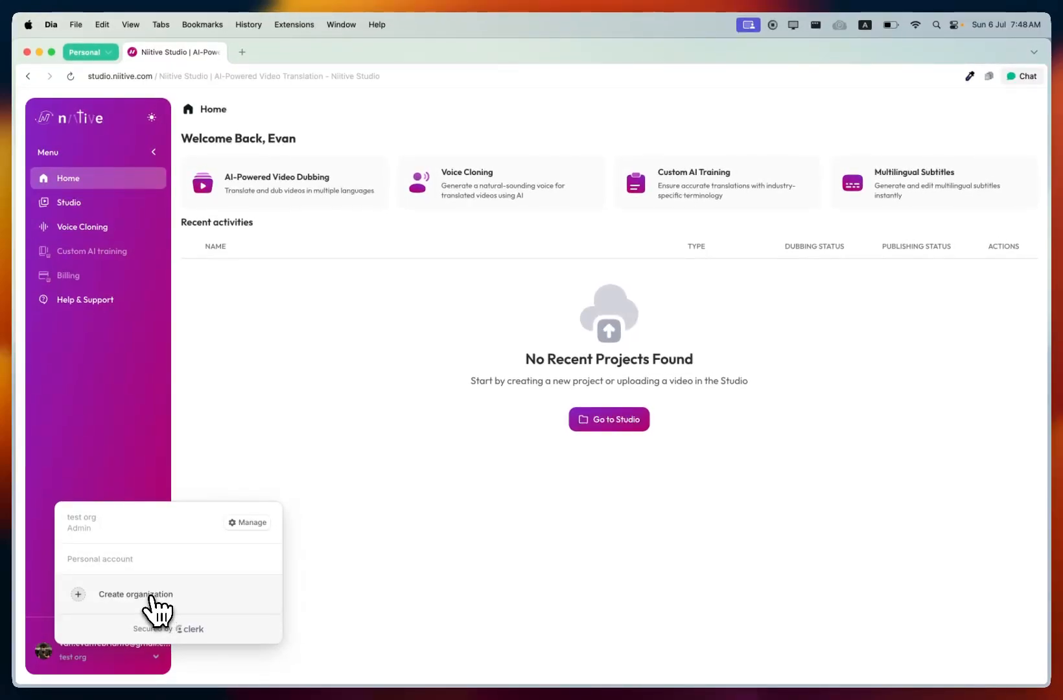
{"action": "left_click", "coordinate": [150, 597]}
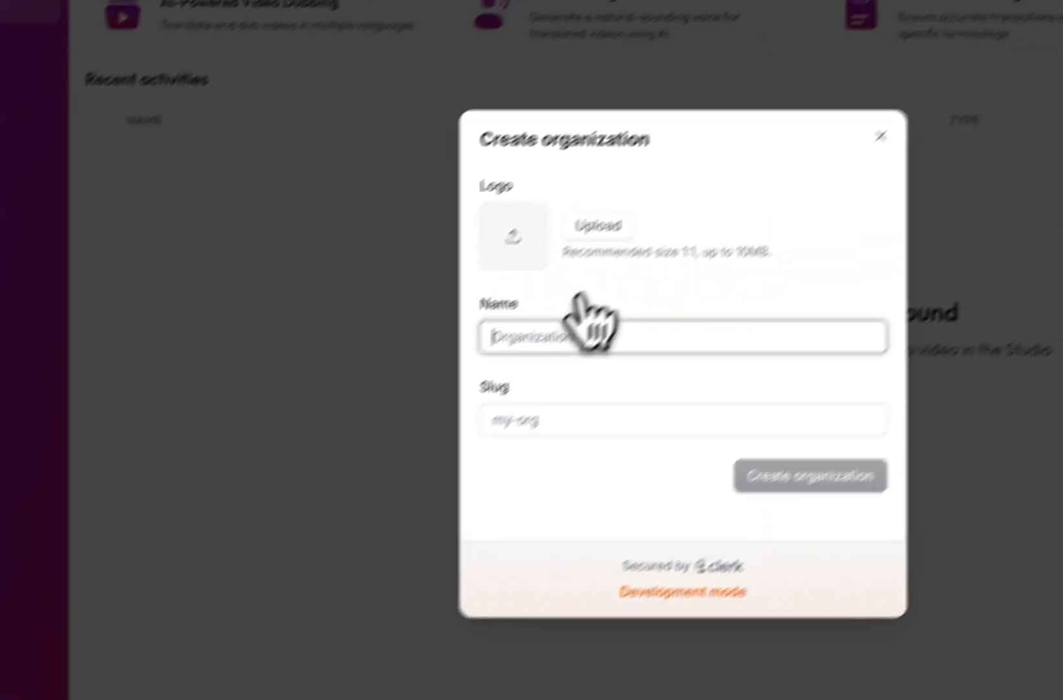
{"action": "left_click", "coordinate": [520, 377]}
{"action": "type", "text": "chur"}
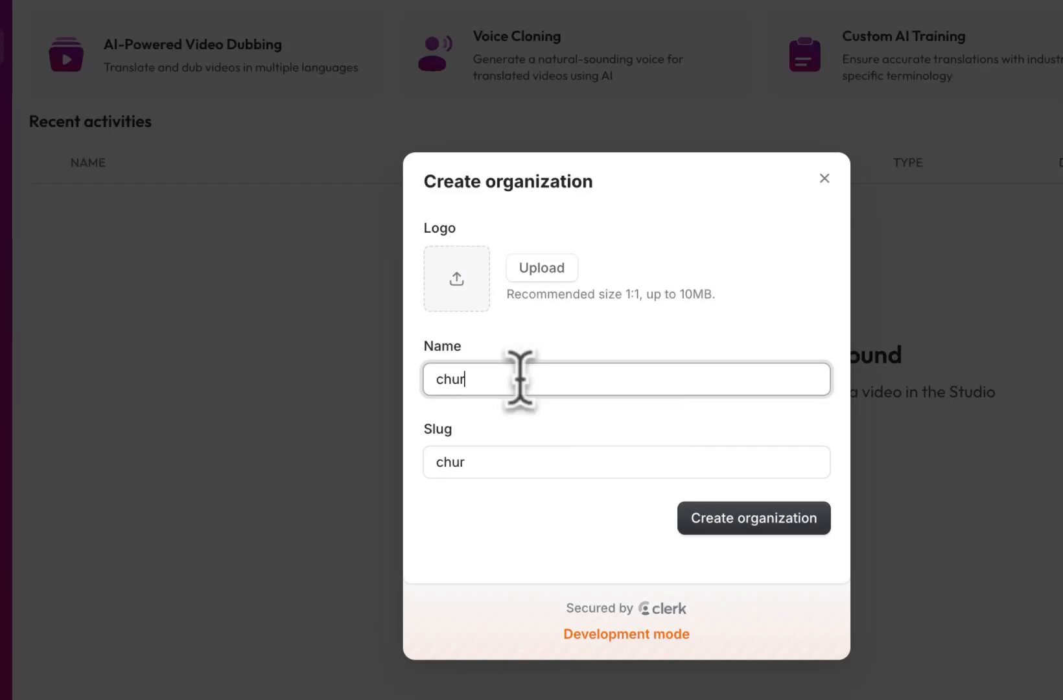
{"action": "type", "text": "ch A"}
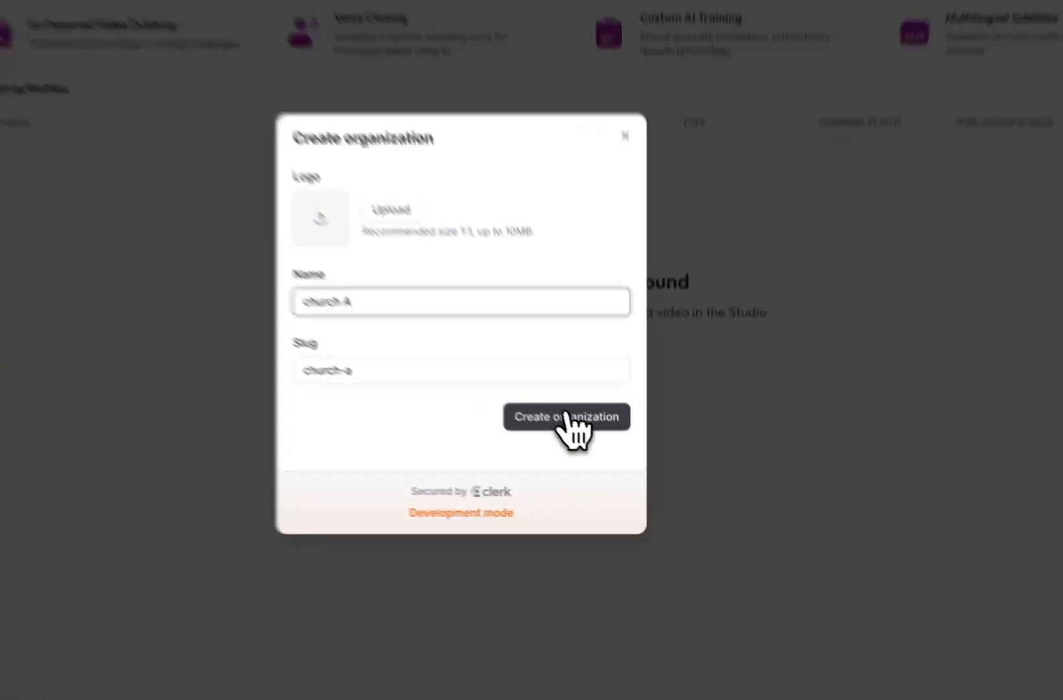
{"action": "left_click", "coordinate": [613, 456]}
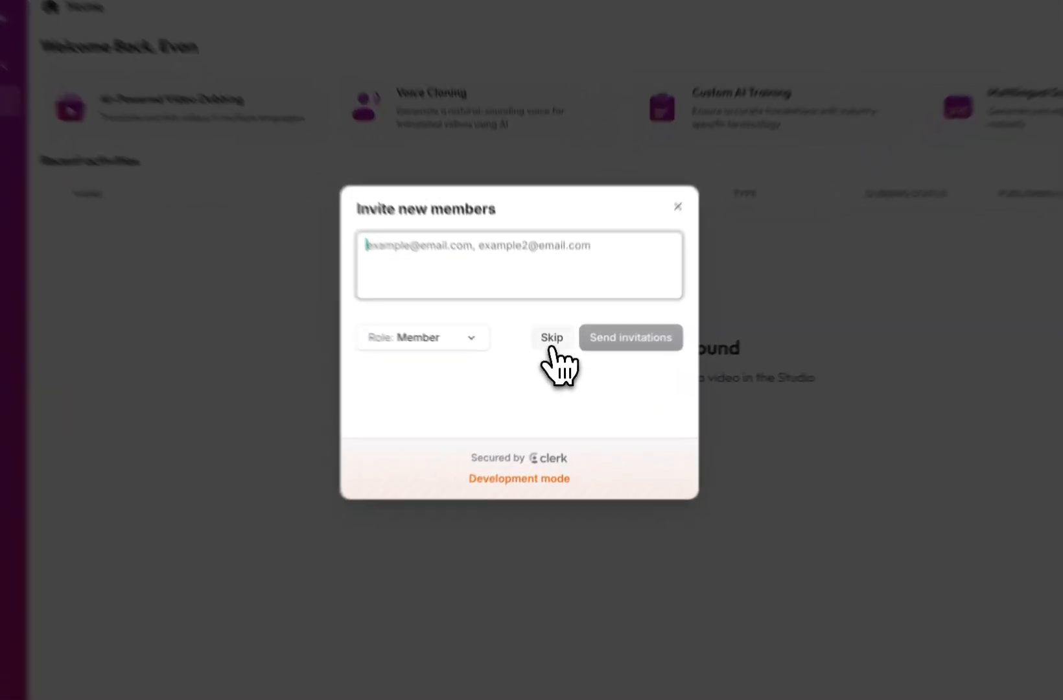
{"action": "left_click", "coordinate": [554, 356]}
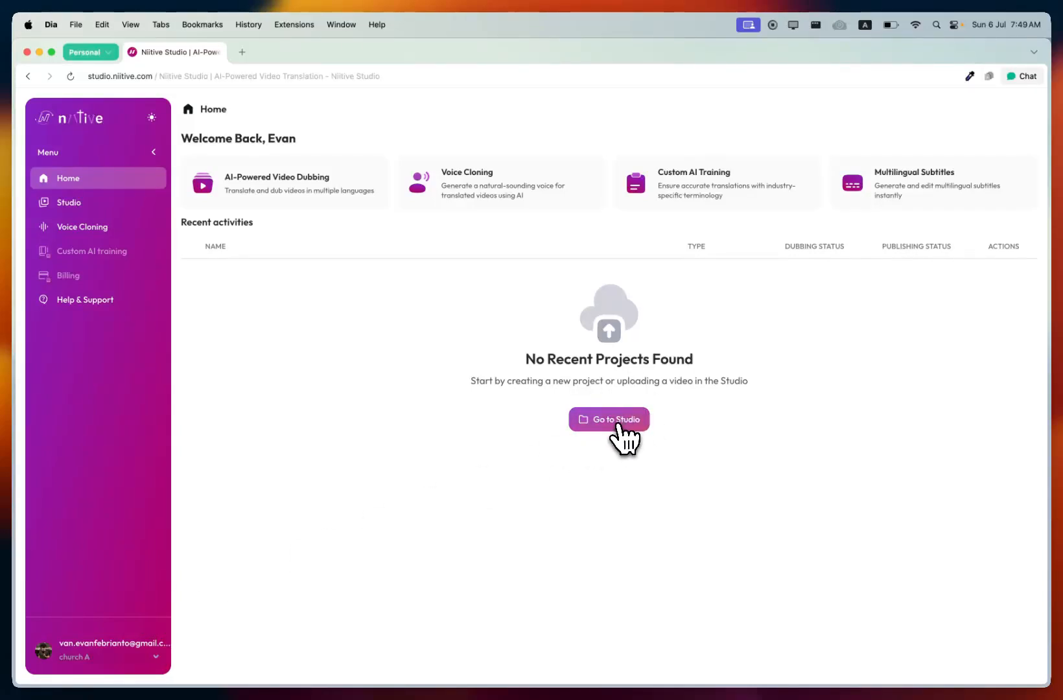
Start a video upload in the Studio titled "single speaker" and choose single.MP4 from the Desktop as its file
{"action": "left_click", "coordinate": [617, 425]}
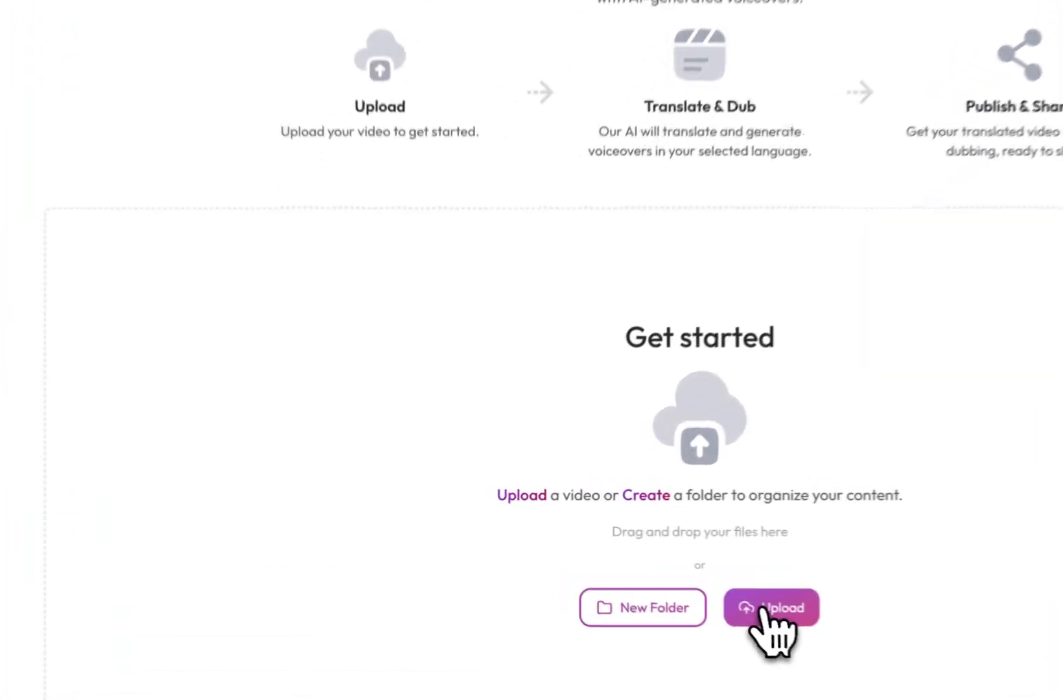
{"action": "left_click", "coordinate": [653, 573]}
{"action": "left_click", "coordinate": [486, 210]}
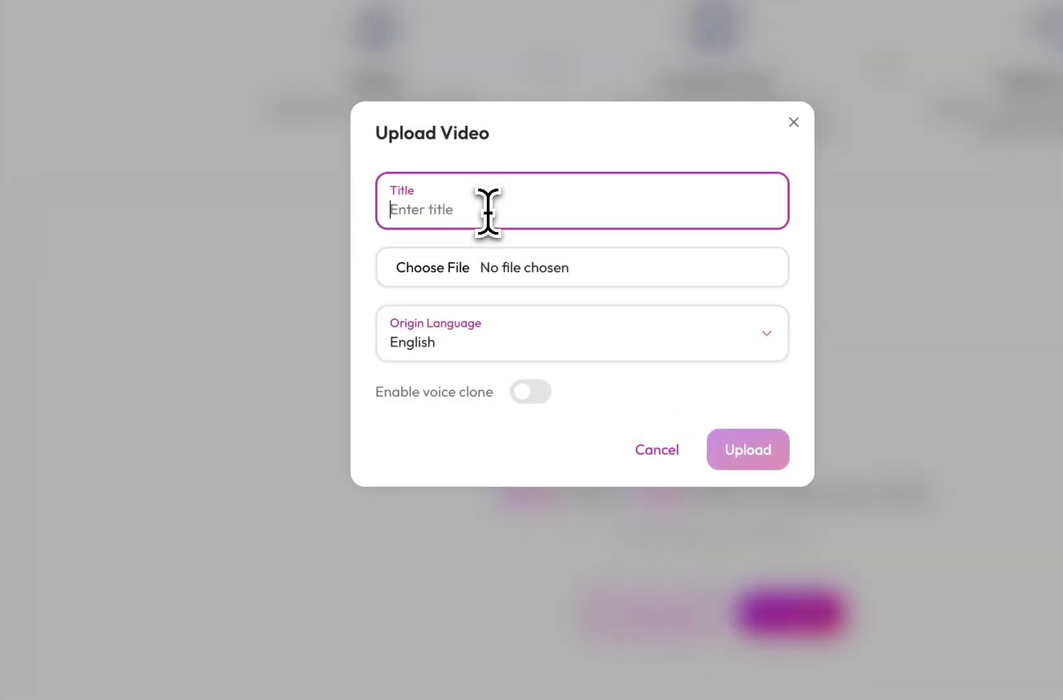
{"action": "type", "text": "single s"}
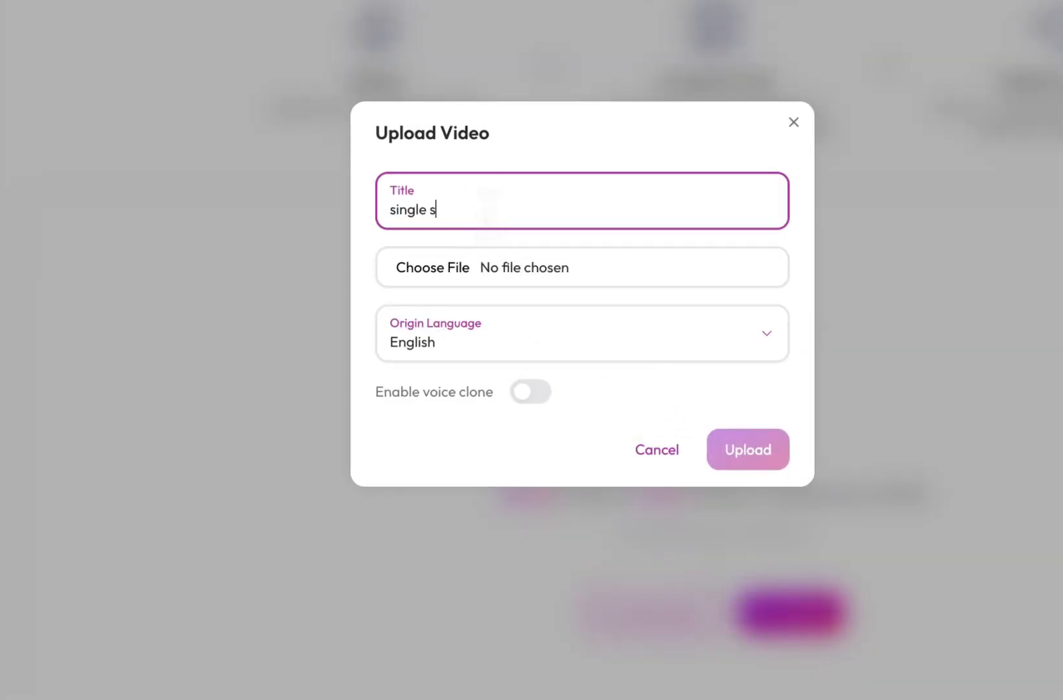
{"action": "type", "text": "peaker"}
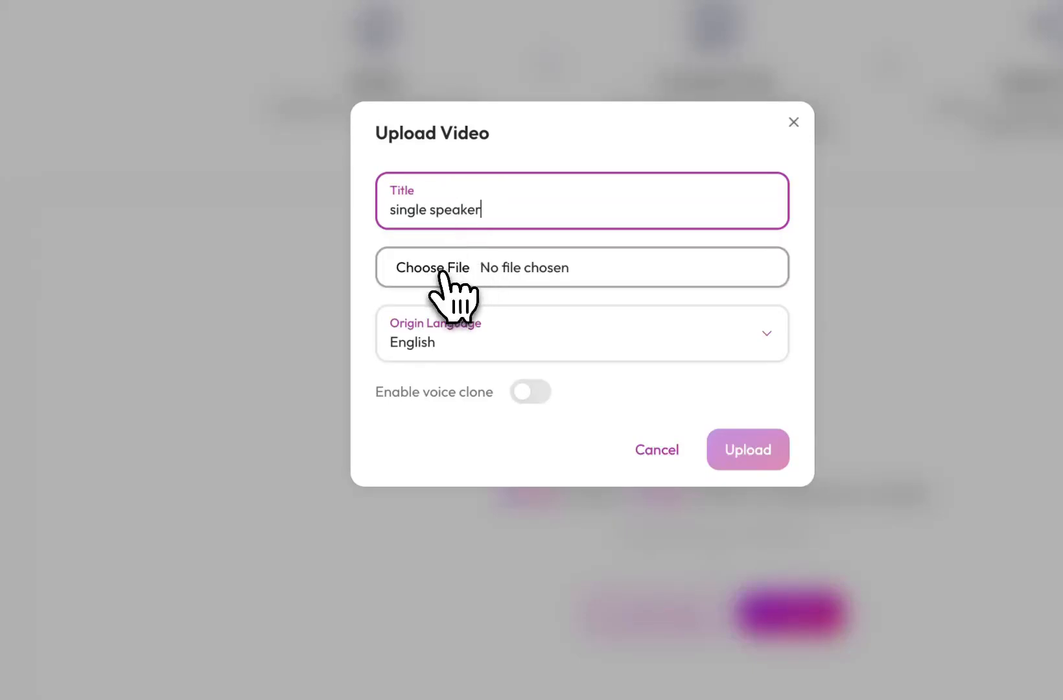
{"action": "left_click", "coordinate": [447, 272]}
{"action": "left_click", "coordinate": [279, 162]}
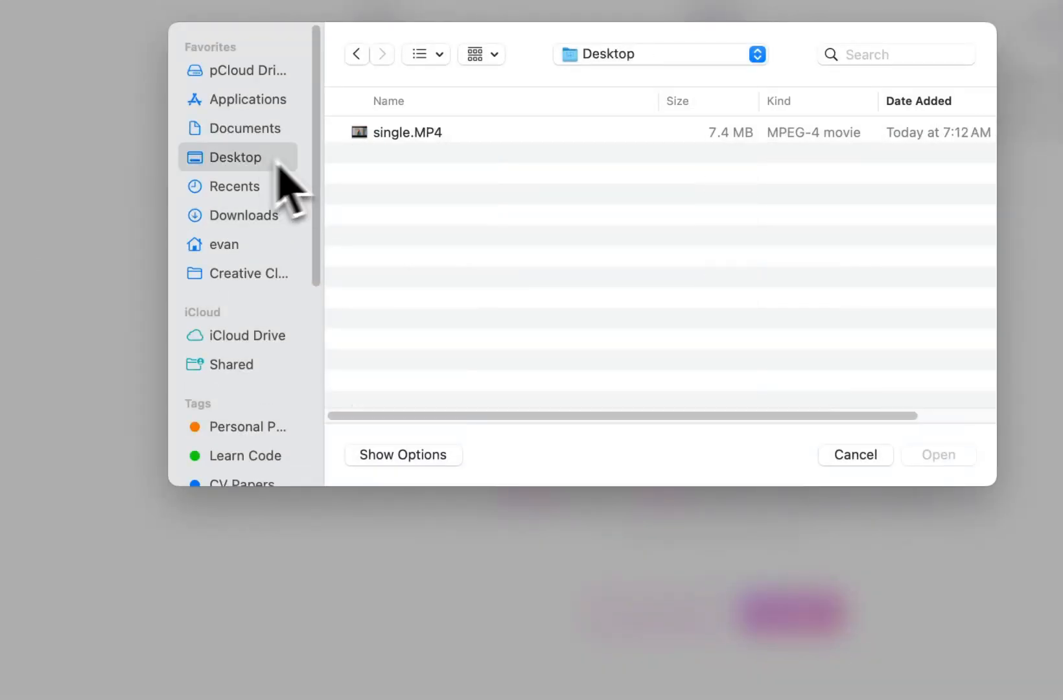
{"action": "left_click", "coordinate": [441, 133]}
{"action": "left_click", "coordinate": [939, 454]}
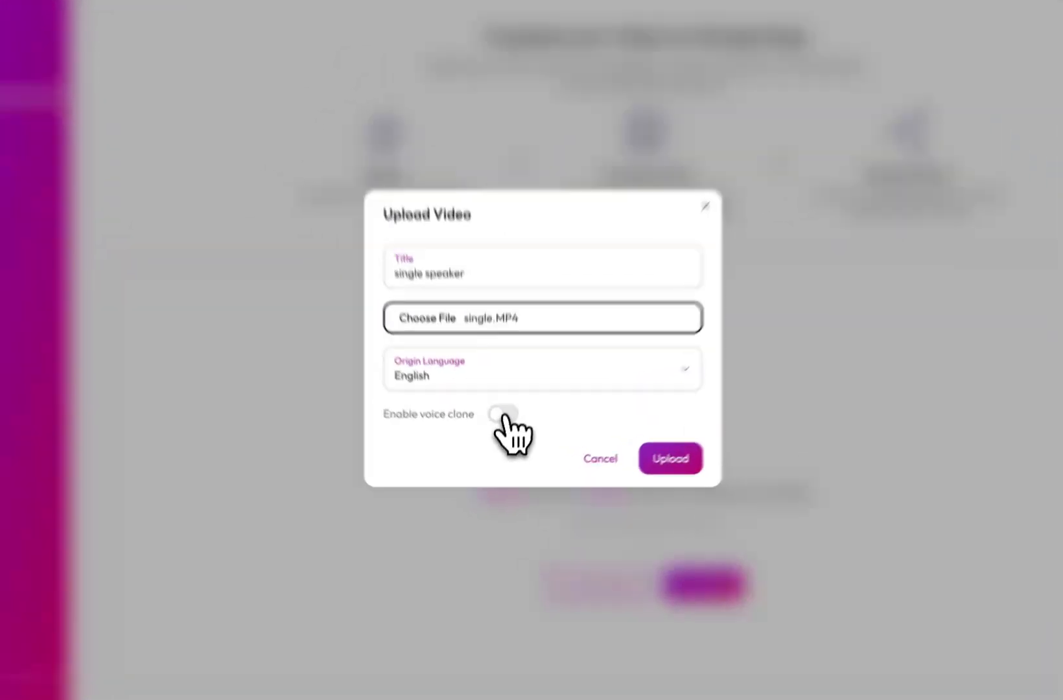
Enable voice clone, set the origin language to Spanish and upload the video
{"action": "left_click", "coordinate": [502, 444]}
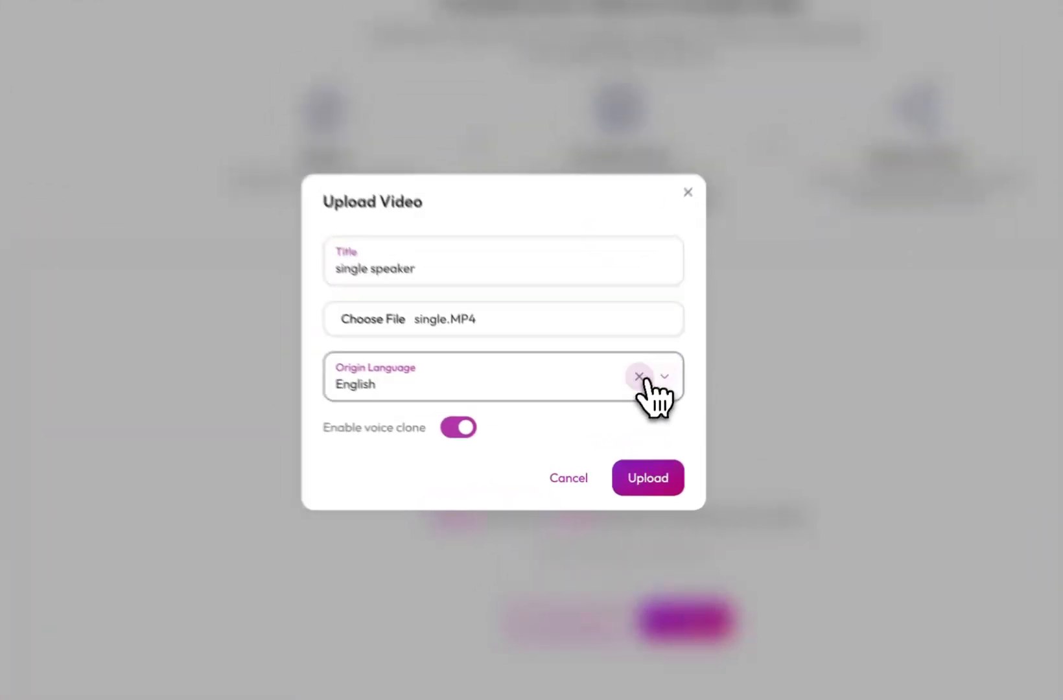
{"action": "left_click", "coordinate": [627, 410]}
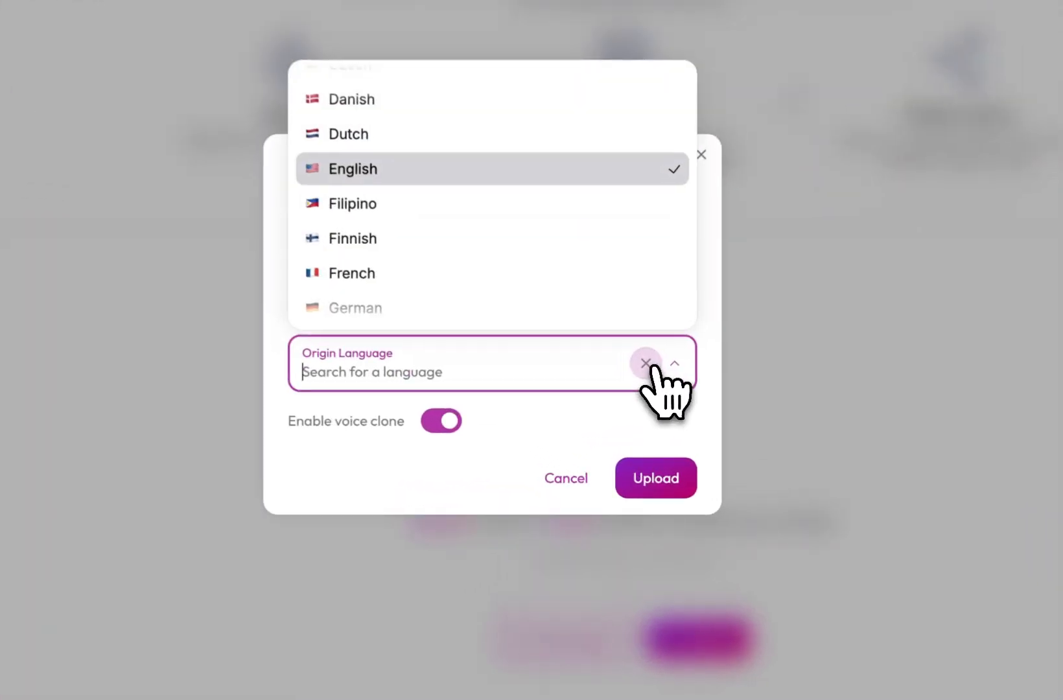
{"action": "type", "text": "spa"}
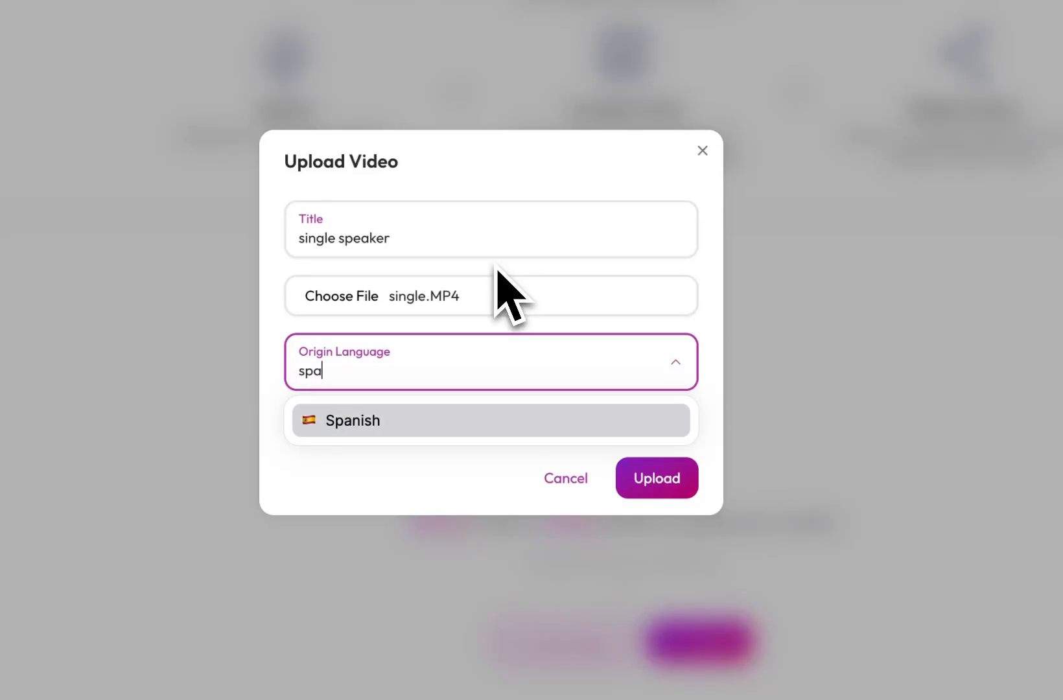
{"action": "left_click", "coordinate": [389, 423]}
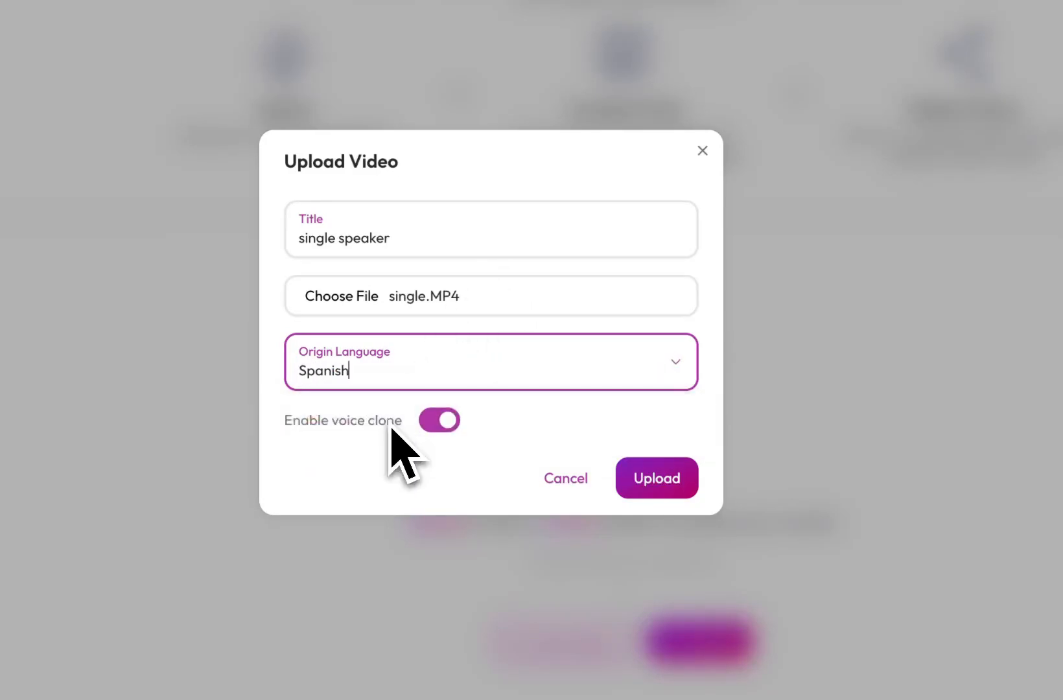
{"action": "left_click", "coordinate": [674, 483]}
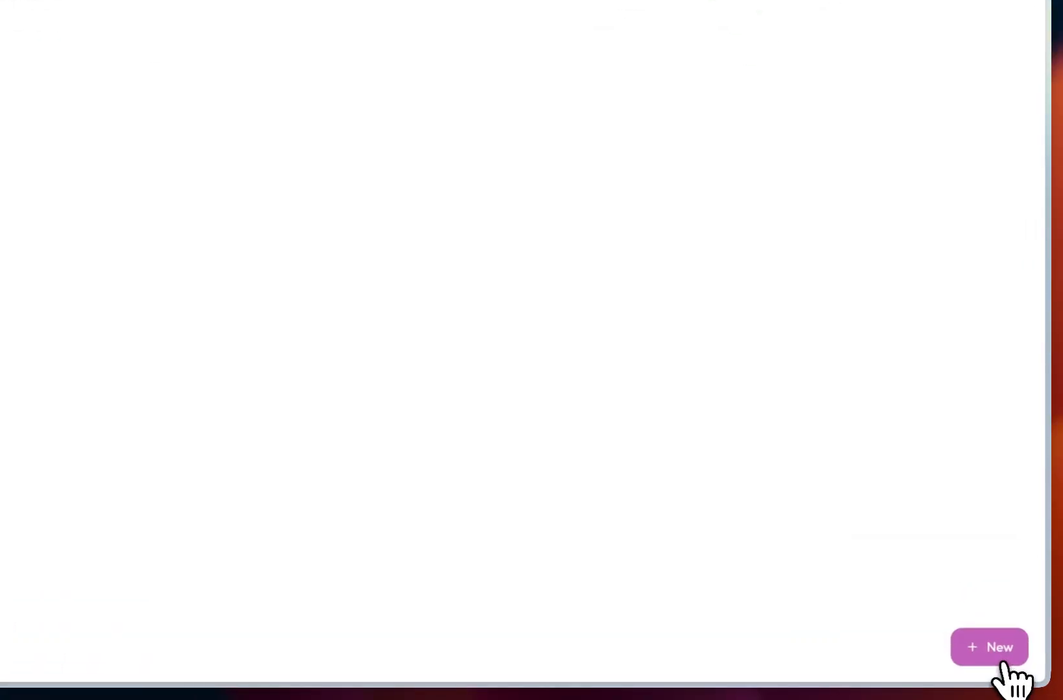
Create a new folder named "folder A" in the Studio
{"action": "left_click", "coordinate": [1005, 662]}
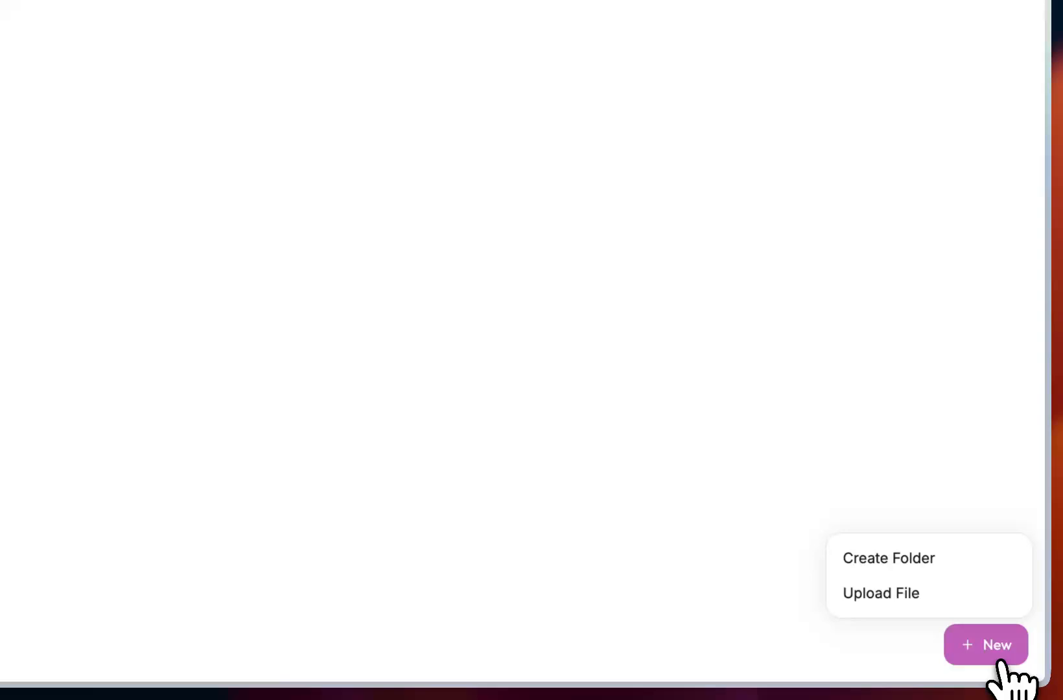
{"action": "left_click", "coordinate": [933, 574]}
{"action": "type", "text": "folder A"}
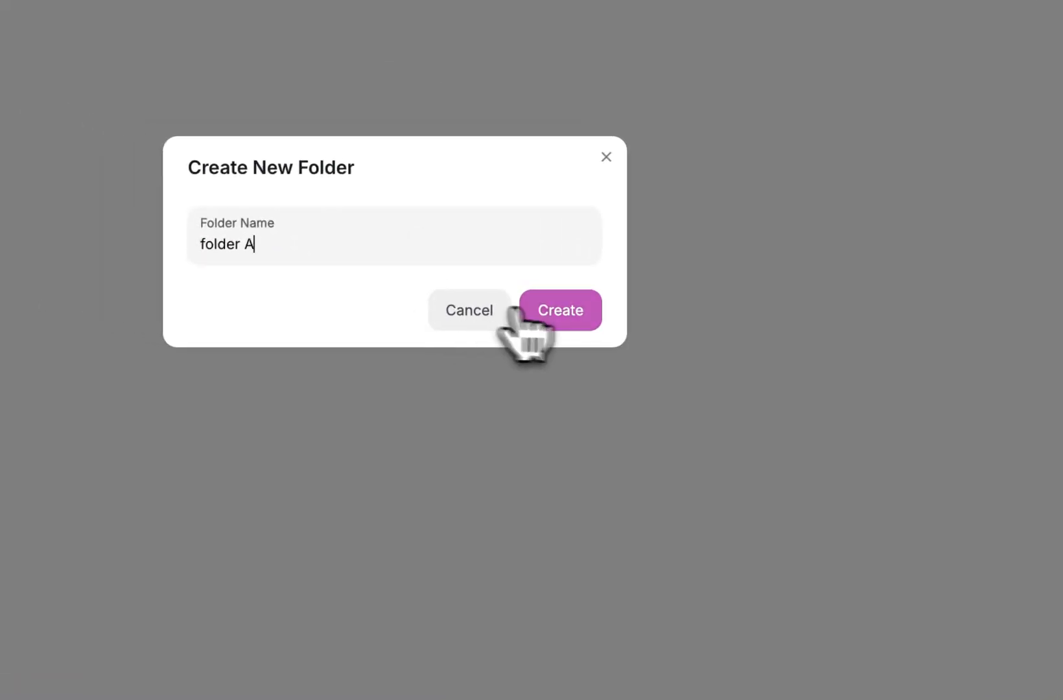
{"action": "left_click", "coordinate": [523, 313]}
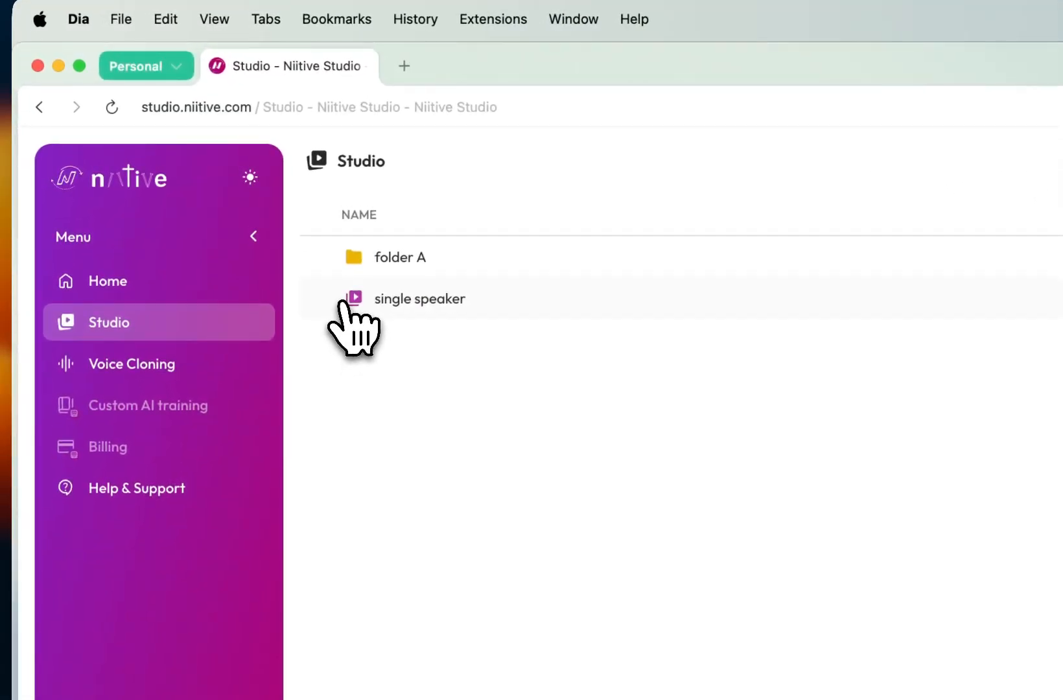
Move the single speaker video into folder A and open it from there in the editor
{"action": "left_click_drag", "start_coordinate": [343, 302], "coordinate": [381, 254]}
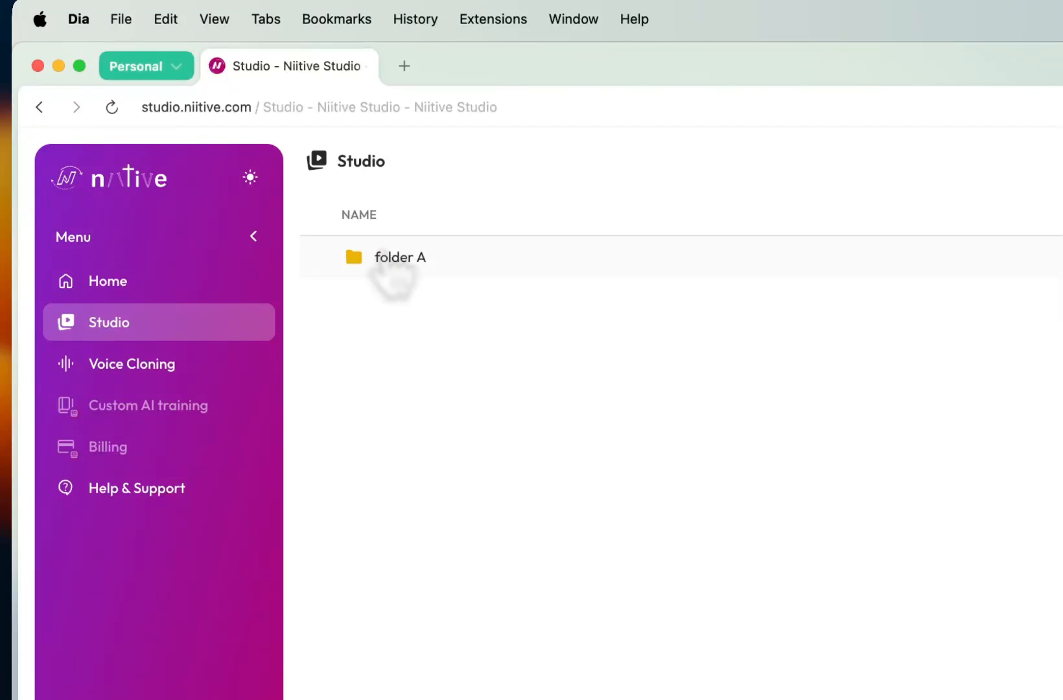
{"action": "left_click", "coordinate": [488, 267]}
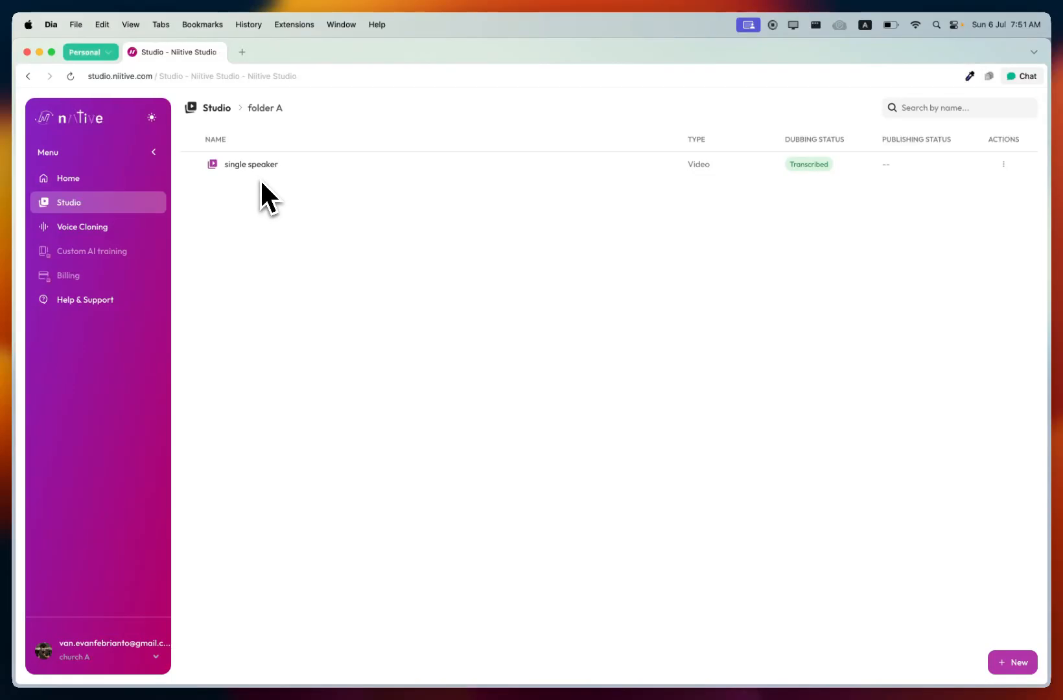
{"action": "left_click", "coordinate": [277, 171]}
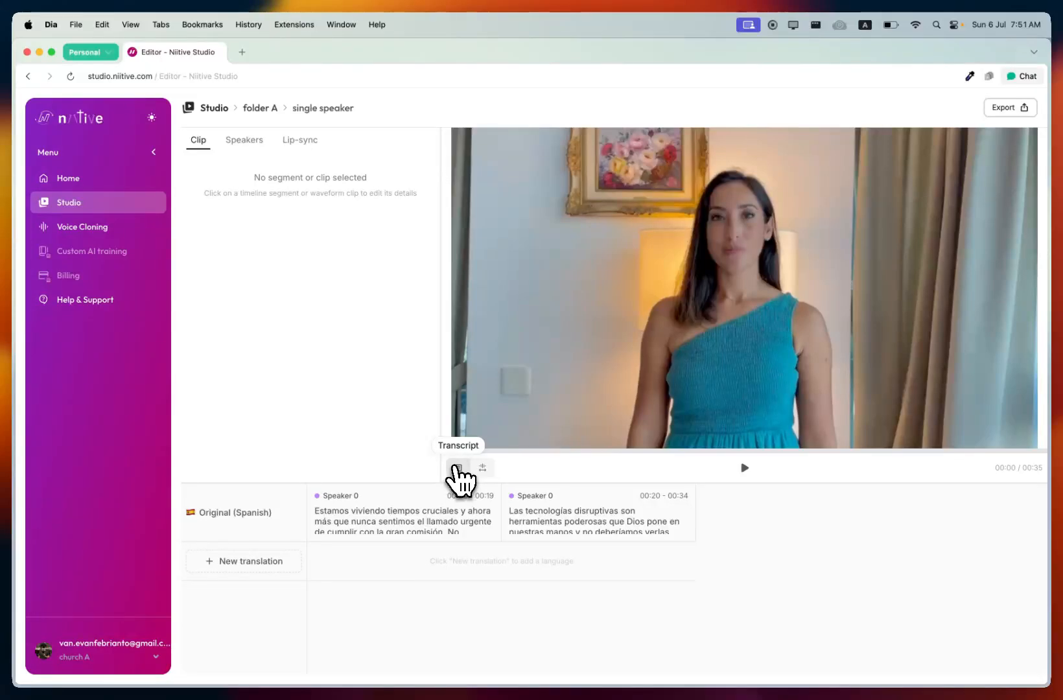
Look over the waveform timeline and the text of both original Spanish transcript segments
{"action": "left_click", "coordinate": [480, 467]}
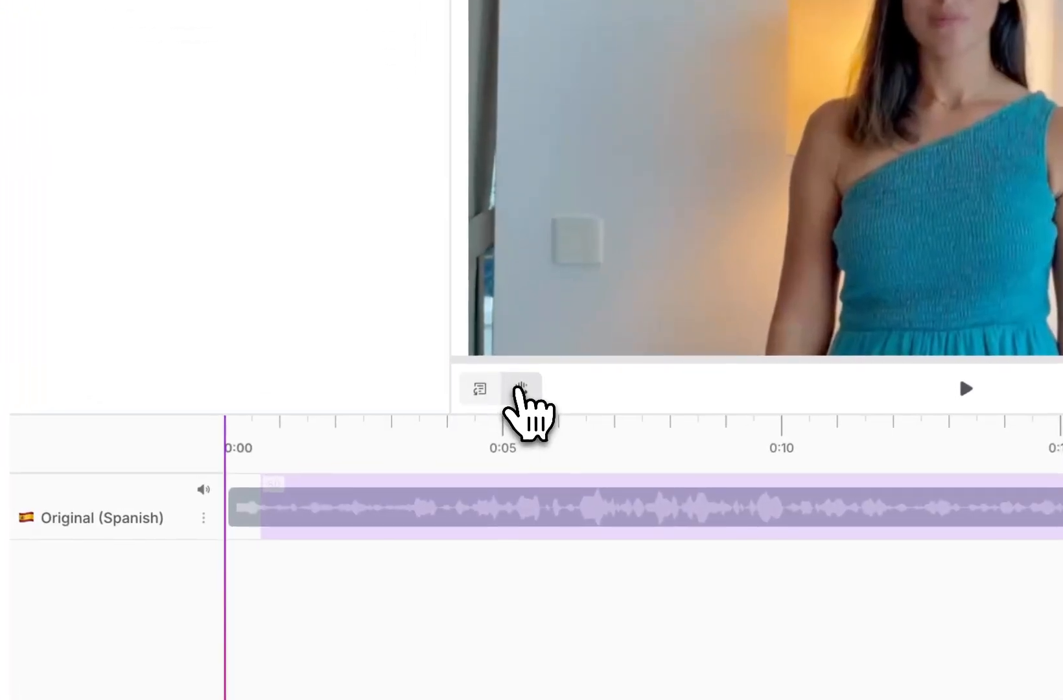
{"action": "left_click", "coordinate": [458, 468]}
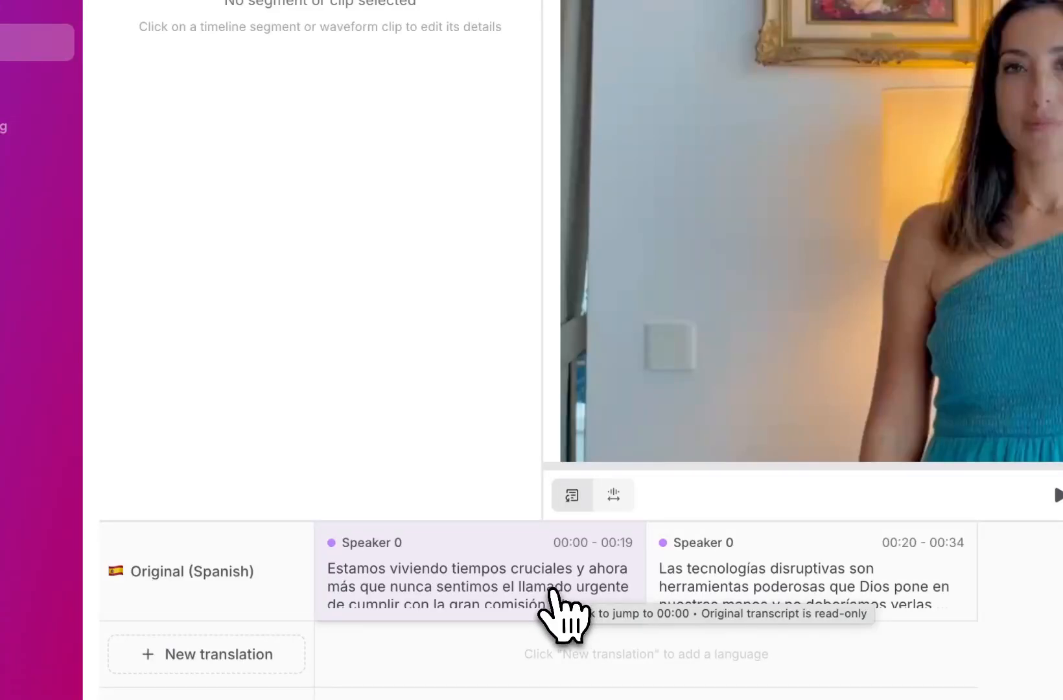
{"action": "left_click", "coordinate": [570, 601]}
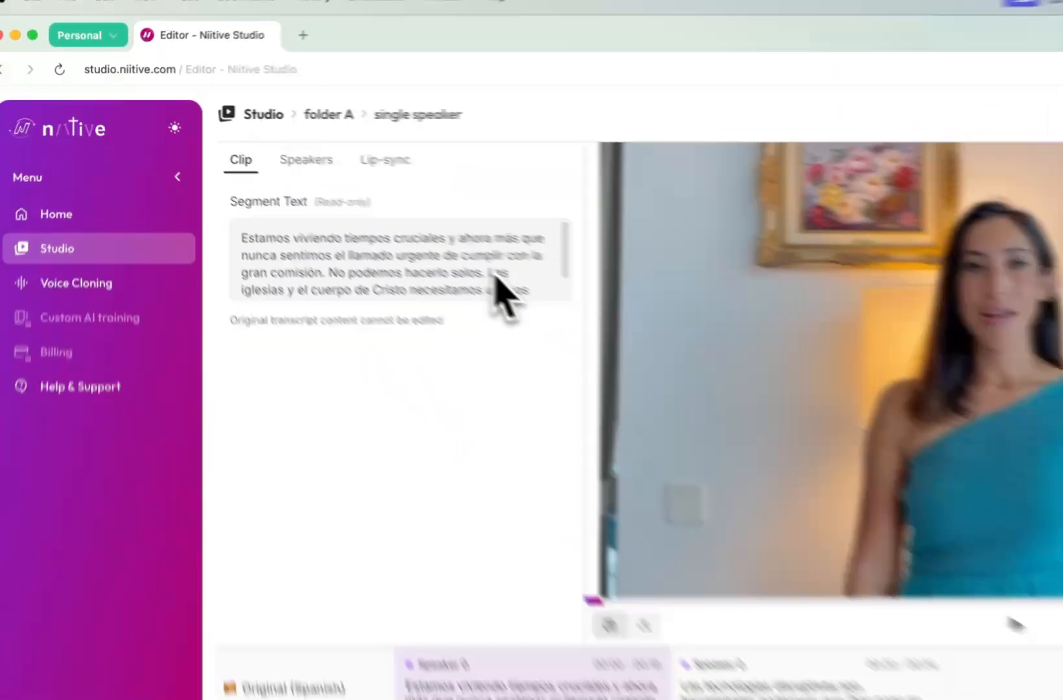
{"action": "scroll", "coordinate": [584, 321], "scroll_direction": "down", "scroll_amount": 2}
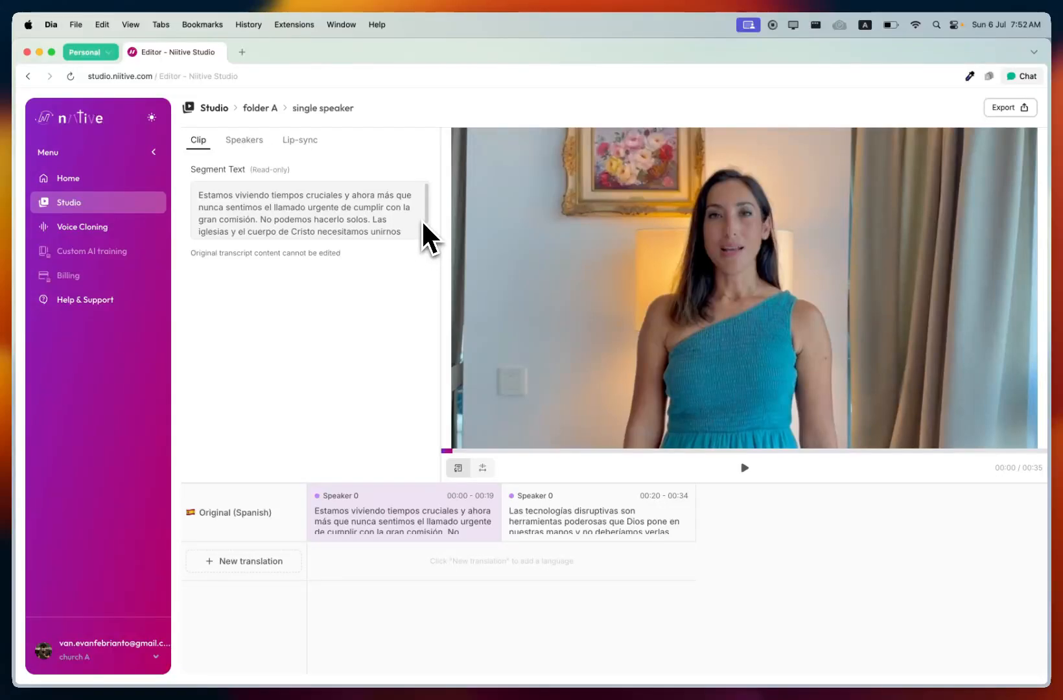
{"action": "scroll", "coordinate": [422, 227], "scroll_direction": "down", "scroll_amount": 1}
{"action": "scroll", "coordinate": [425, 236], "scroll_direction": "up", "scroll_amount": 1}
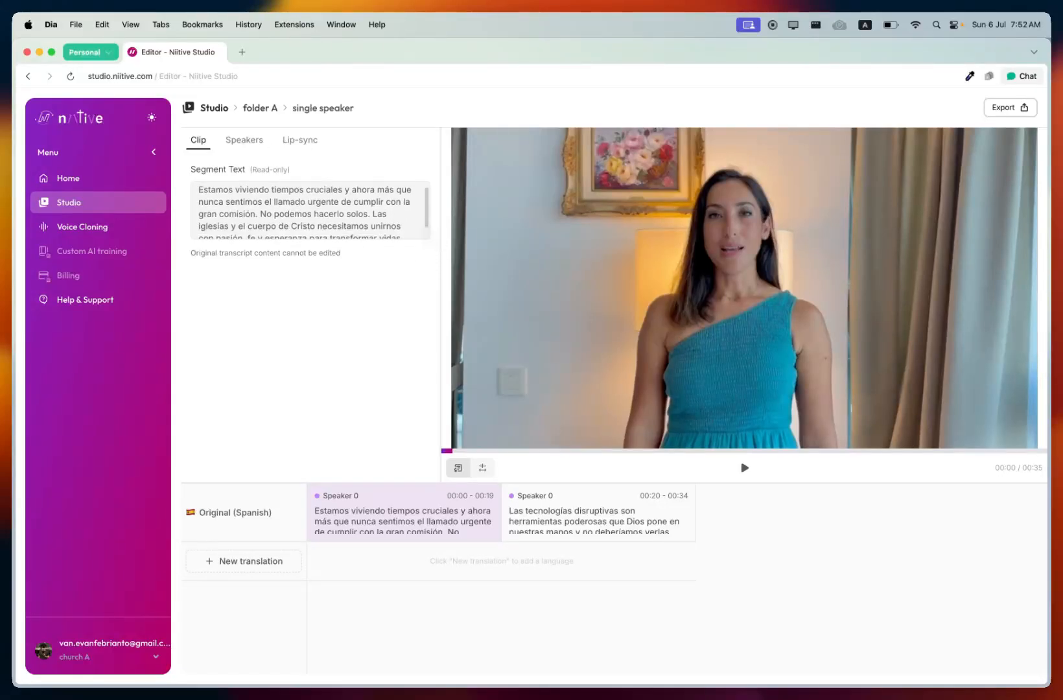
{"action": "left_click", "coordinate": [564, 526]}
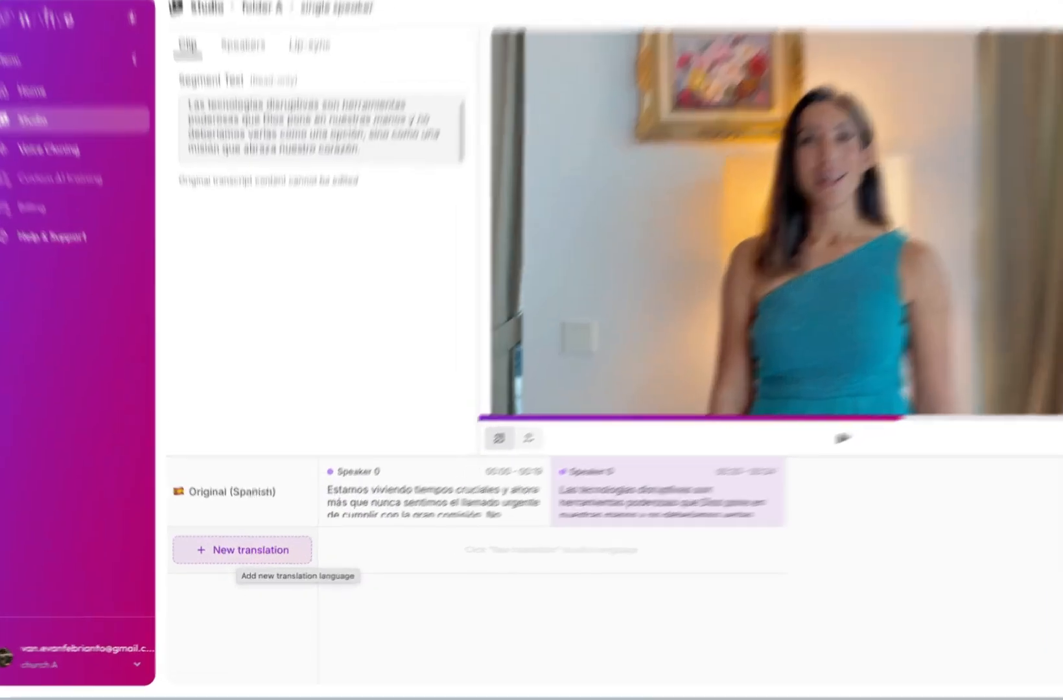
Create a new translation of the project with Indonesian as the target language
{"action": "left_click", "coordinate": [244, 561]}
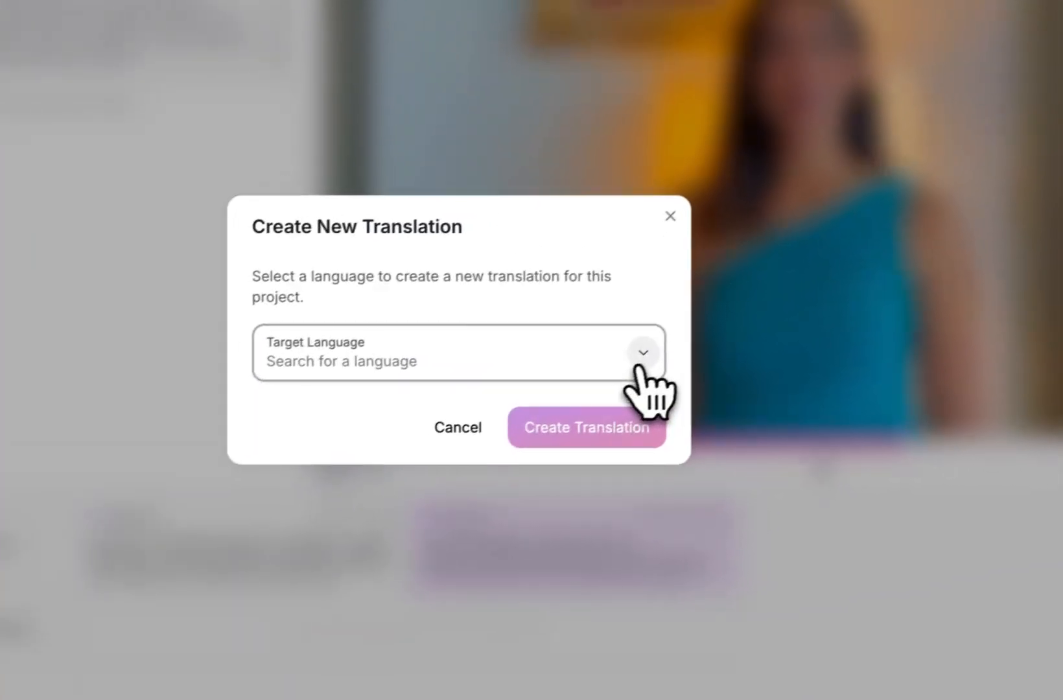
{"action": "left_click", "coordinate": [913, 246]}
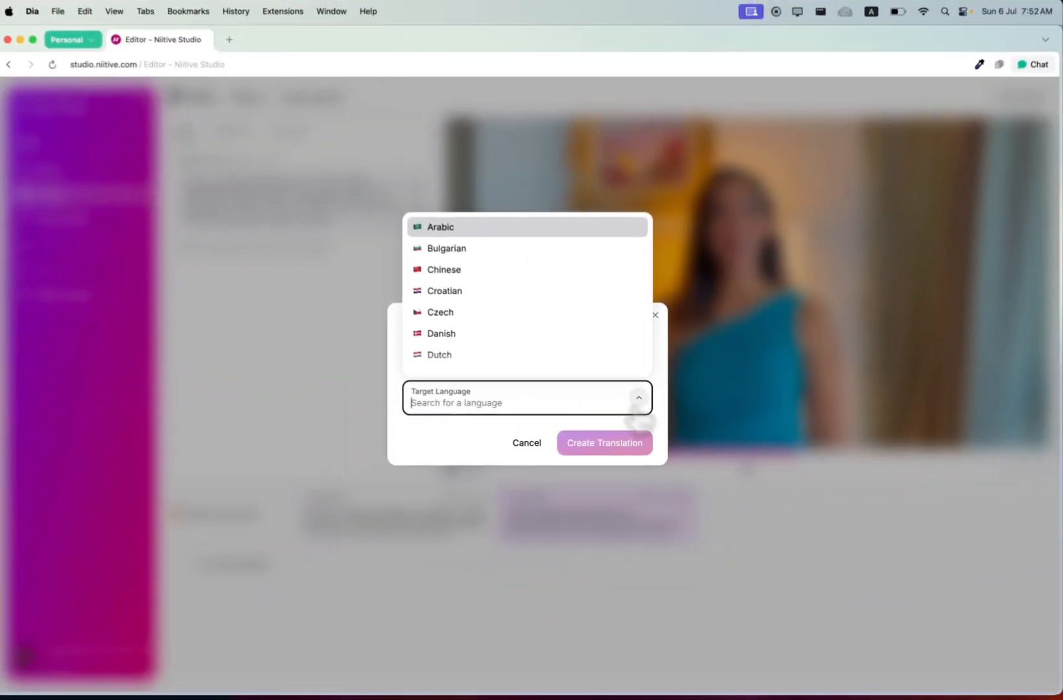
{"action": "type", "text": "in"}
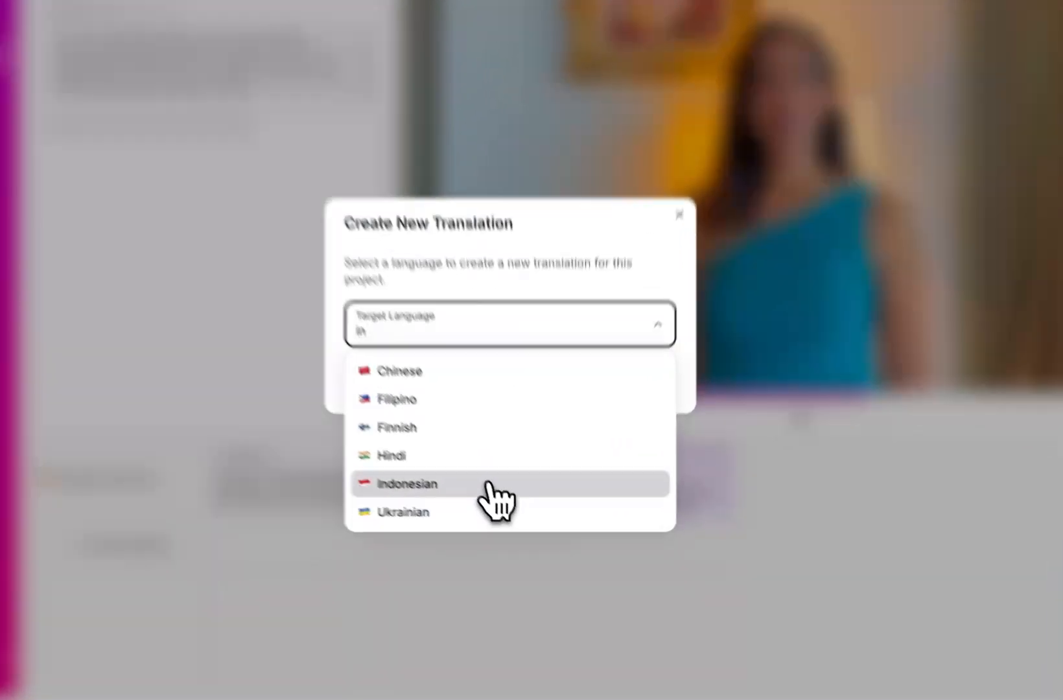
{"action": "left_click", "coordinate": [519, 517]}
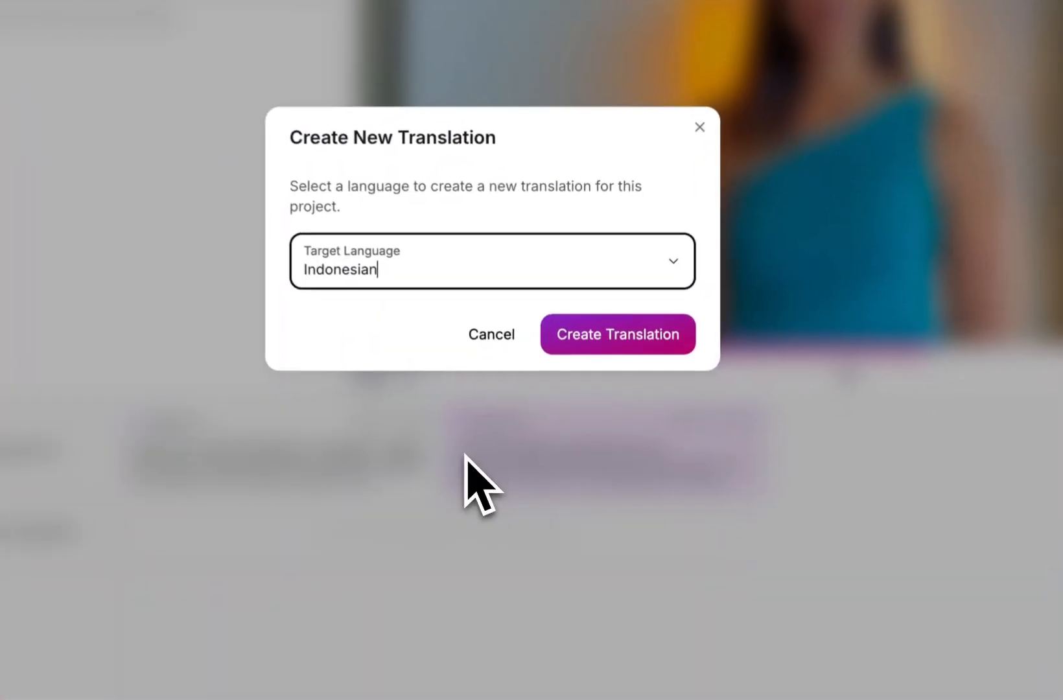
{"action": "left_click", "coordinate": [610, 336]}
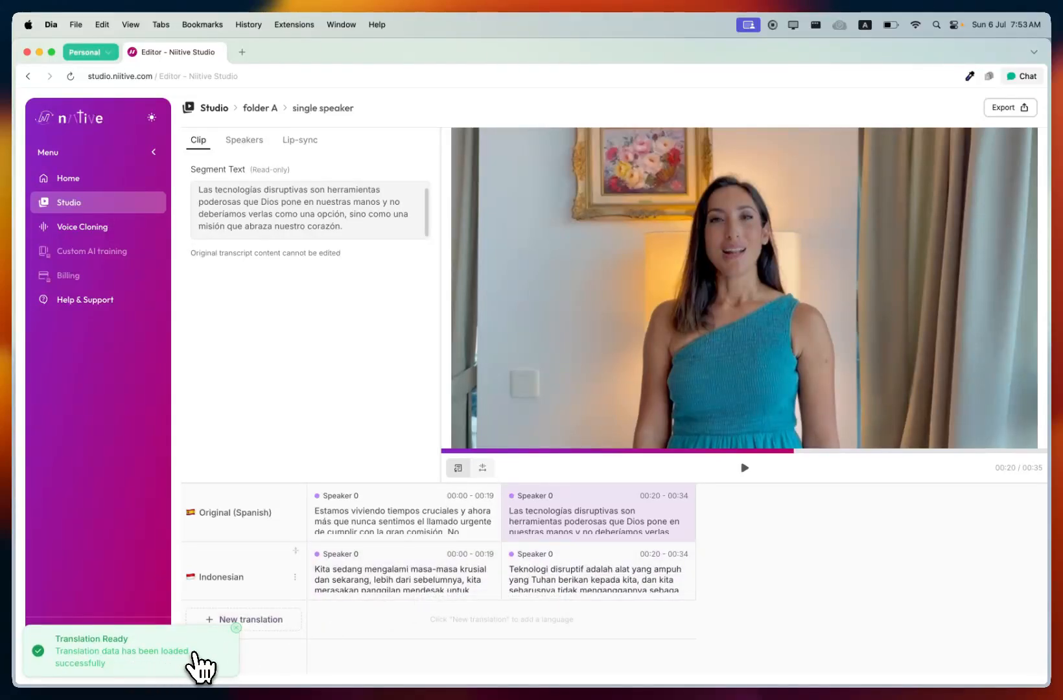
Shorten the text of the first Indonesian segment twice
{"action": "left_click", "coordinate": [338, 581]}
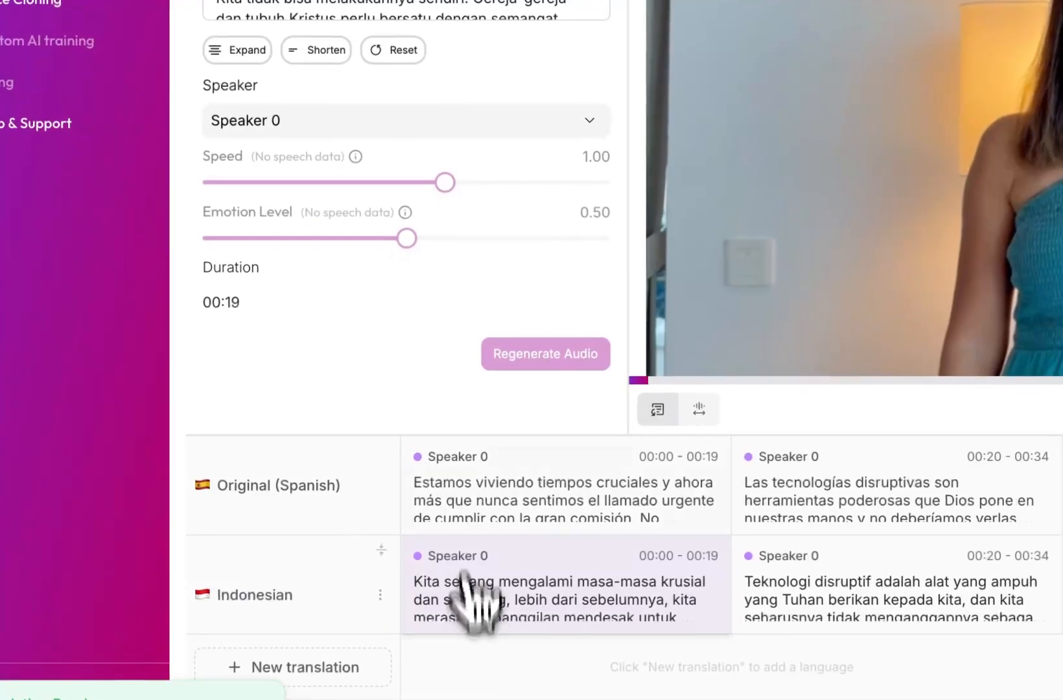
{"action": "scroll", "coordinate": [529, 13], "scroll_direction": "down", "scroll_amount": 3}
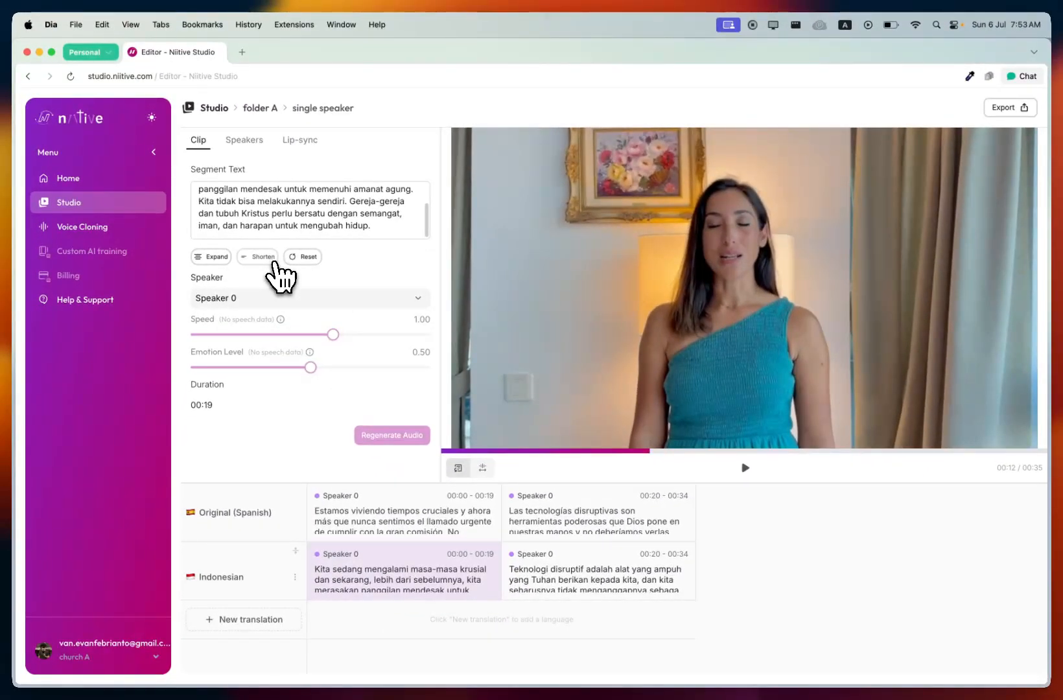
{"action": "left_click", "coordinate": [263, 257]}
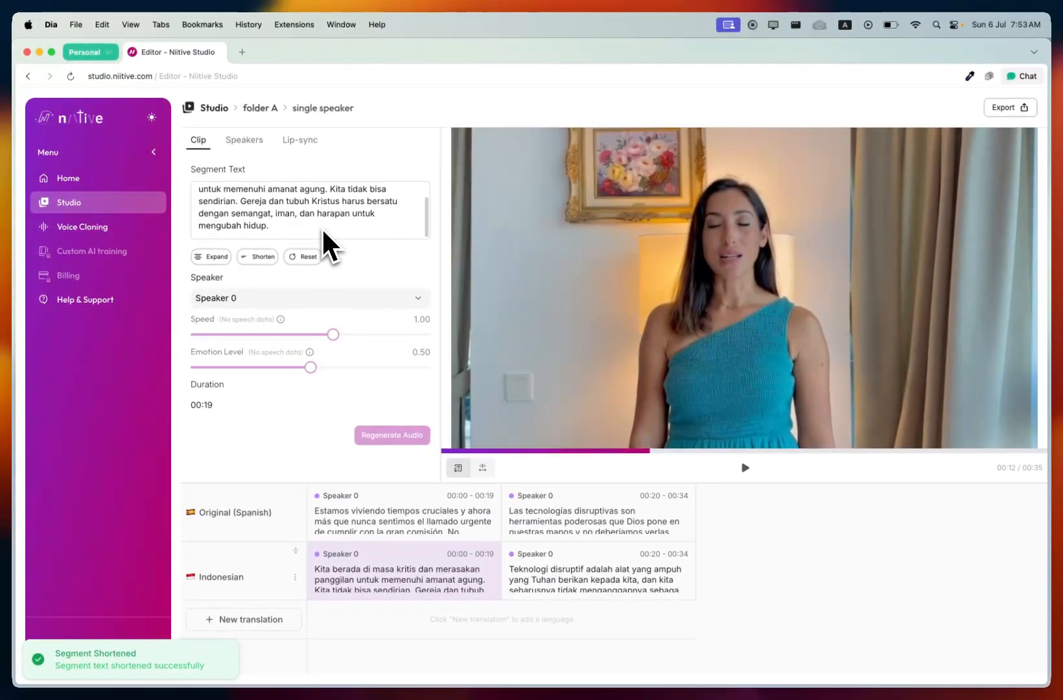
{"action": "scroll", "coordinate": [322, 227], "scroll_direction": "up", "scroll_amount": 2}
{"action": "left_click", "coordinate": [263, 257]}
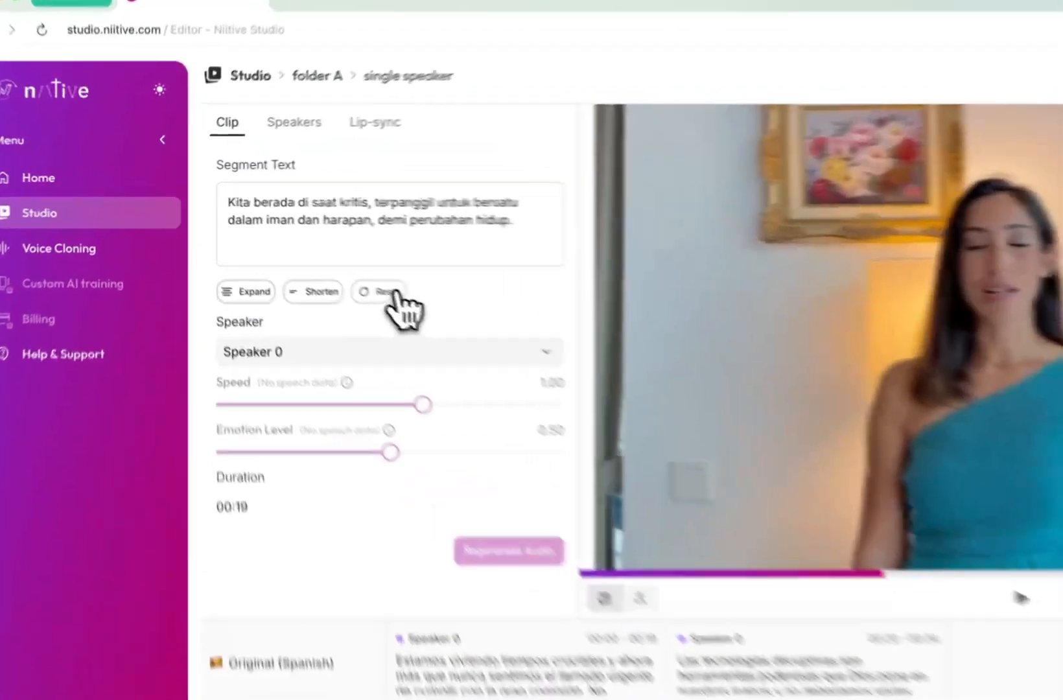
Reset the text of the first Indonesian segment and generate audio for the Indonesian translation
{"action": "left_click", "coordinate": [304, 257]}
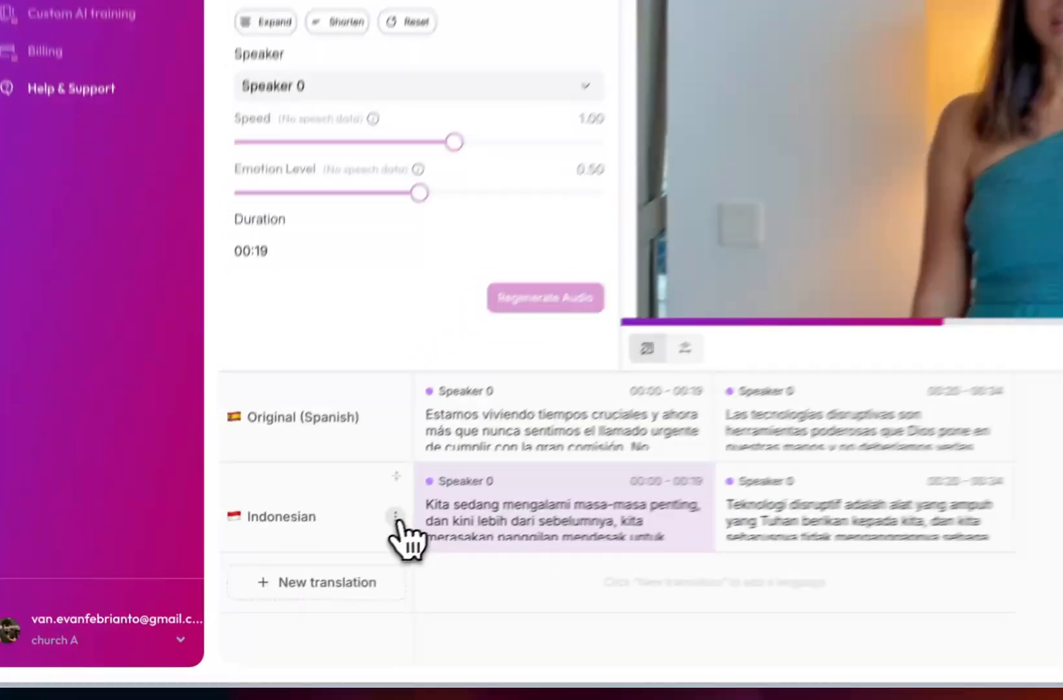
{"action": "left_click", "coordinate": [295, 577]}
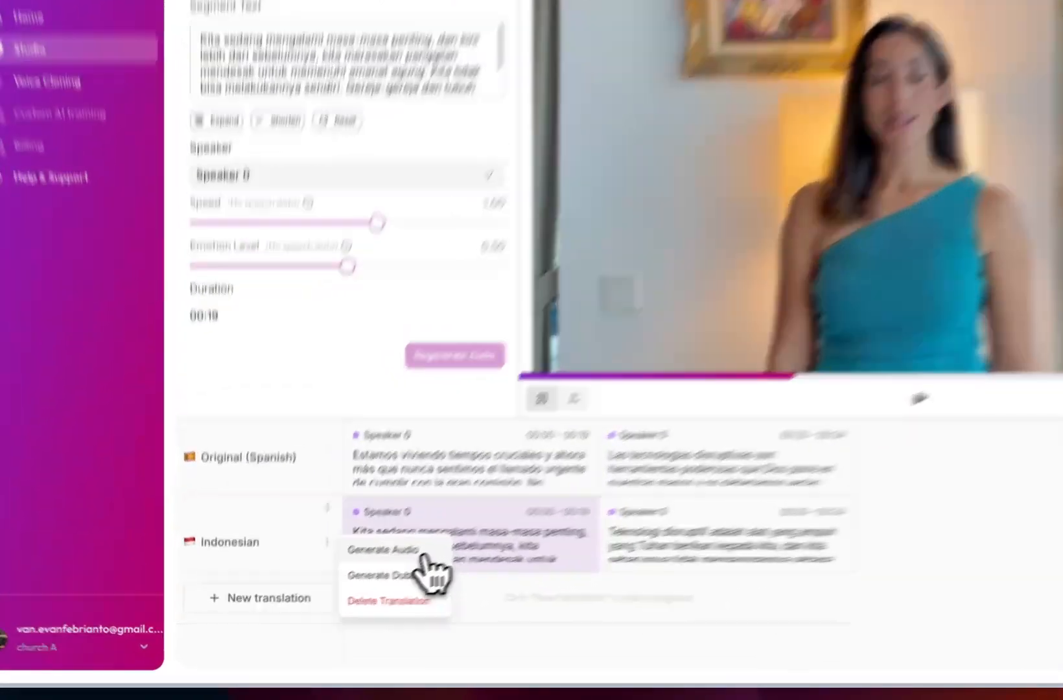
{"action": "left_click", "coordinate": [503, 511]}
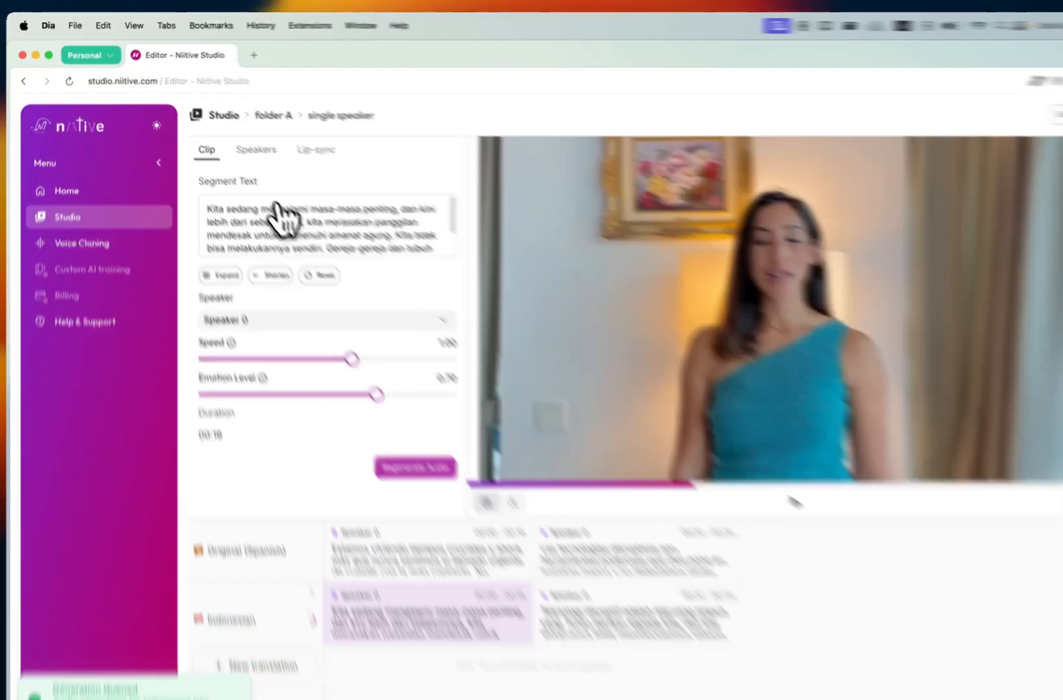
Check which voiceovers are available for Speaker 0 and keep the cloned single speaker voice
{"action": "left_click", "coordinate": [247, 137]}
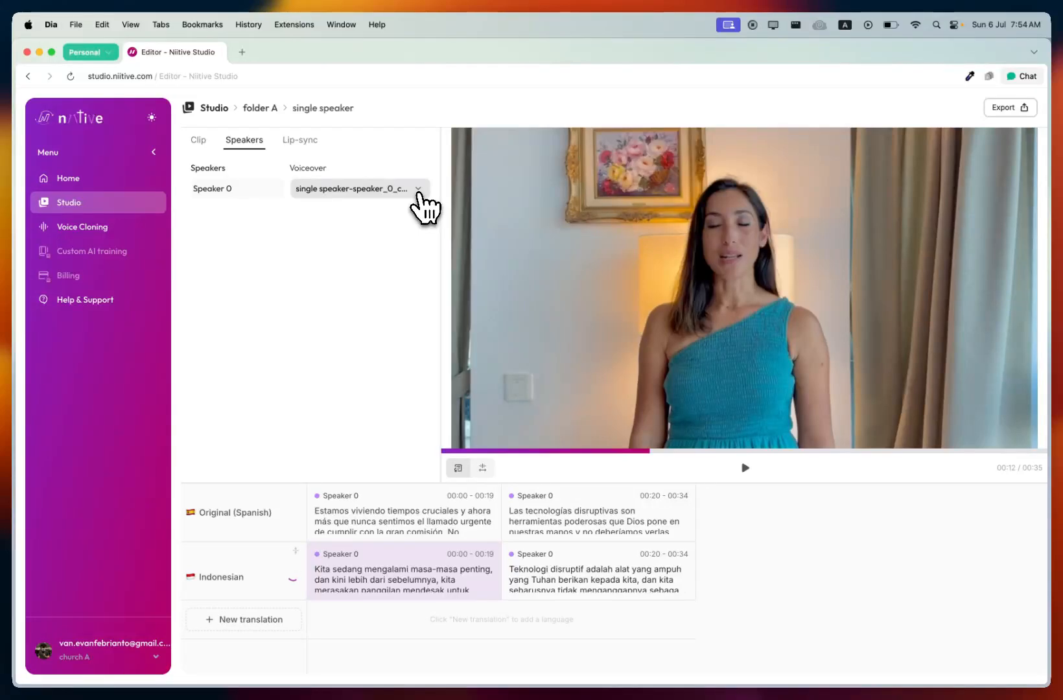
{"action": "left_click", "coordinate": [418, 190]}
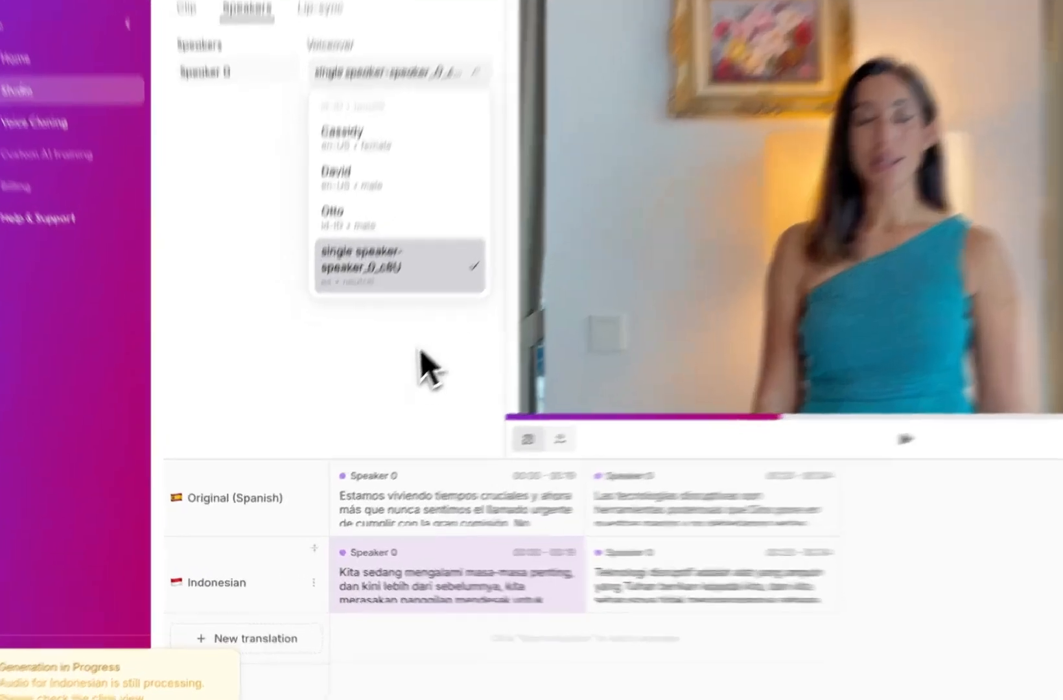
{"action": "left_click", "coordinate": [367, 395]}
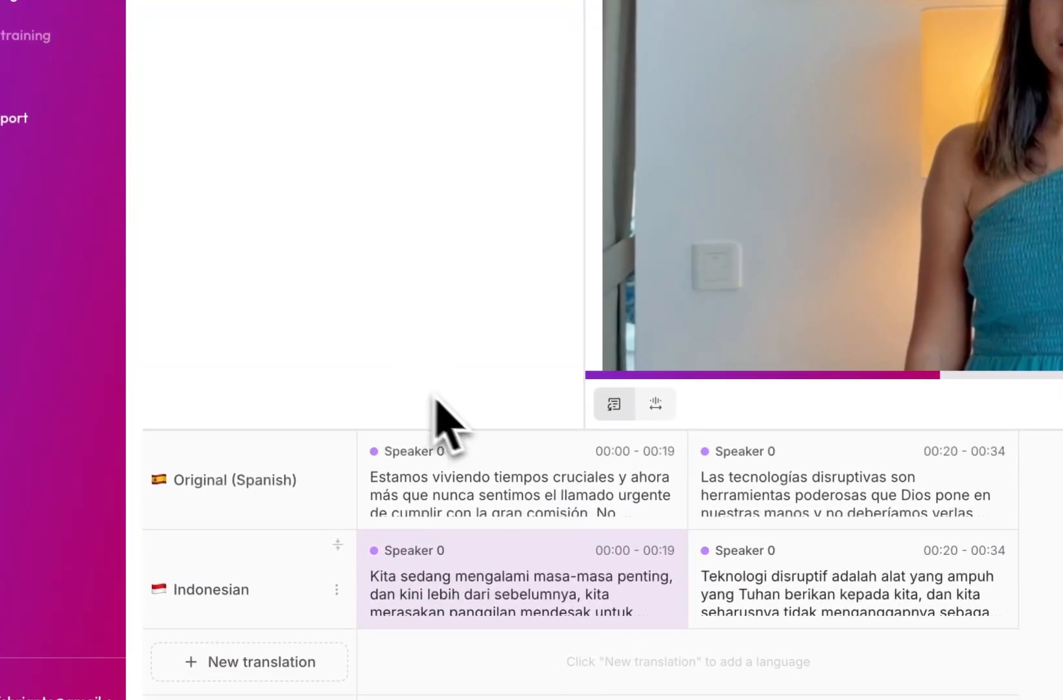
Show the audio clips on the timeline and compare the Indonesian clip lengths with the original Spanish track
{"action": "left_click", "coordinate": [656, 403]}
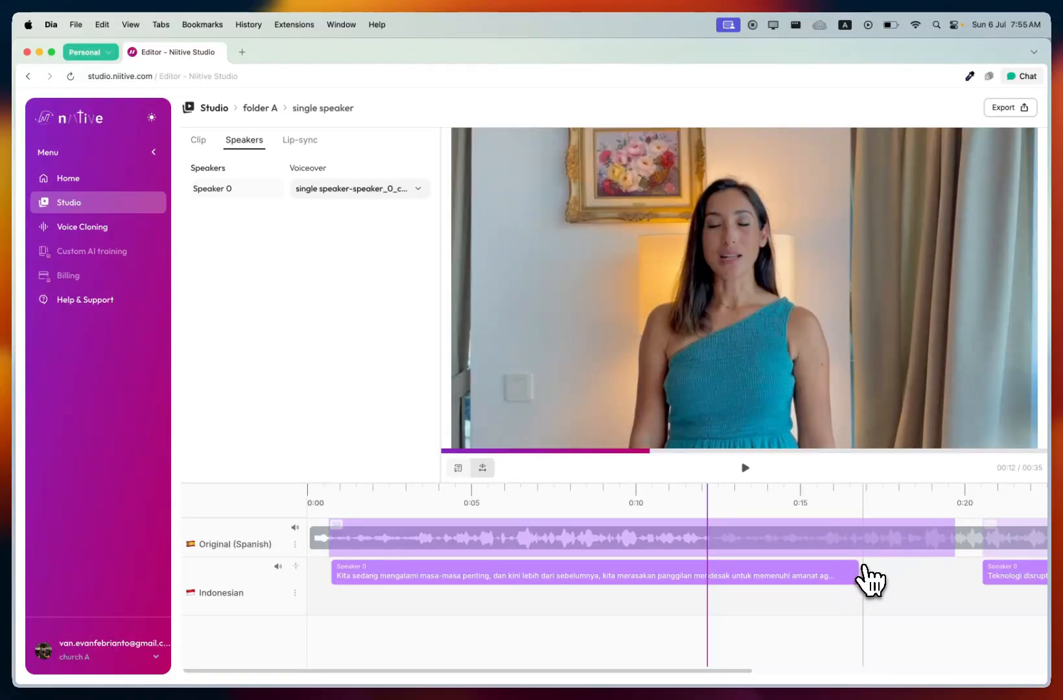
{"action": "scroll", "coordinate": [869, 579], "scroll_direction": "right", "scroll_amount": 2}
{"action": "scroll", "coordinate": [869, 579], "scroll_direction": "right", "scroll_amount": 8}
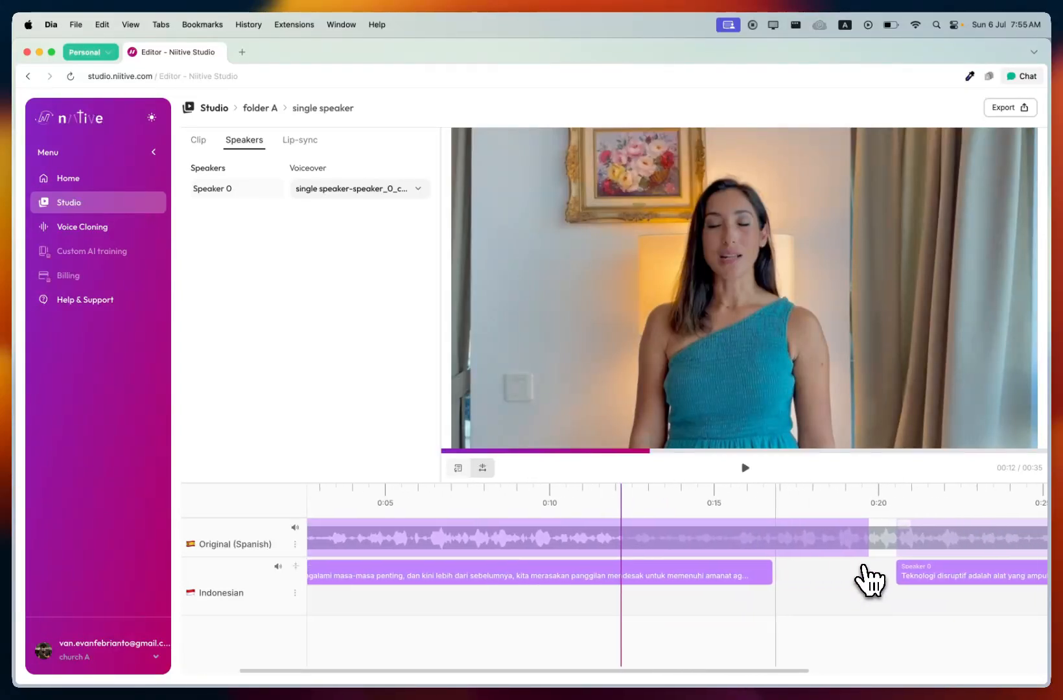
{"action": "scroll", "coordinate": [868, 579], "scroll_direction": "left", "scroll_amount": 10}
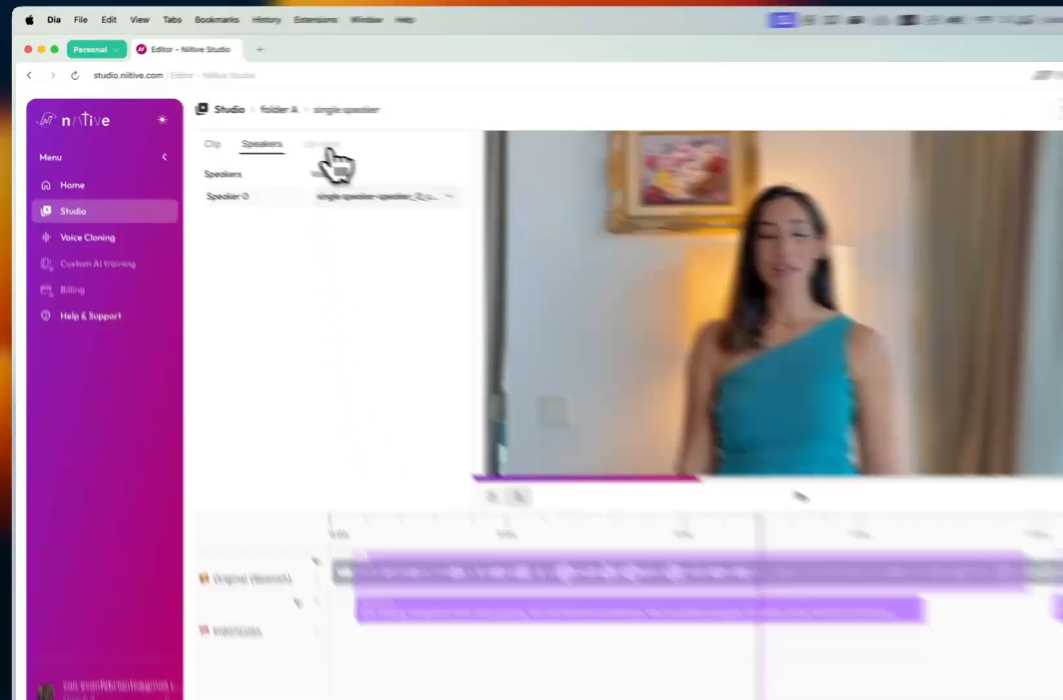
Check the lip-sync requirements, activate the lip-sync feature and return to the speaker settings
{"action": "left_click", "coordinate": [310, 140]}
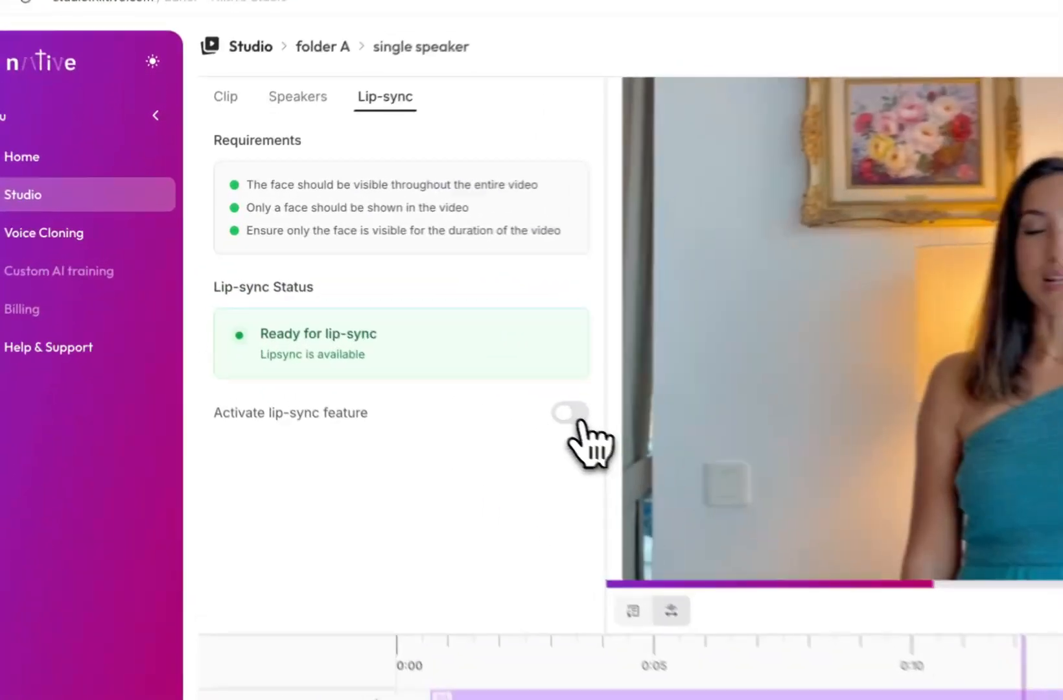
{"action": "left_click", "coordinate": [419, 342]}
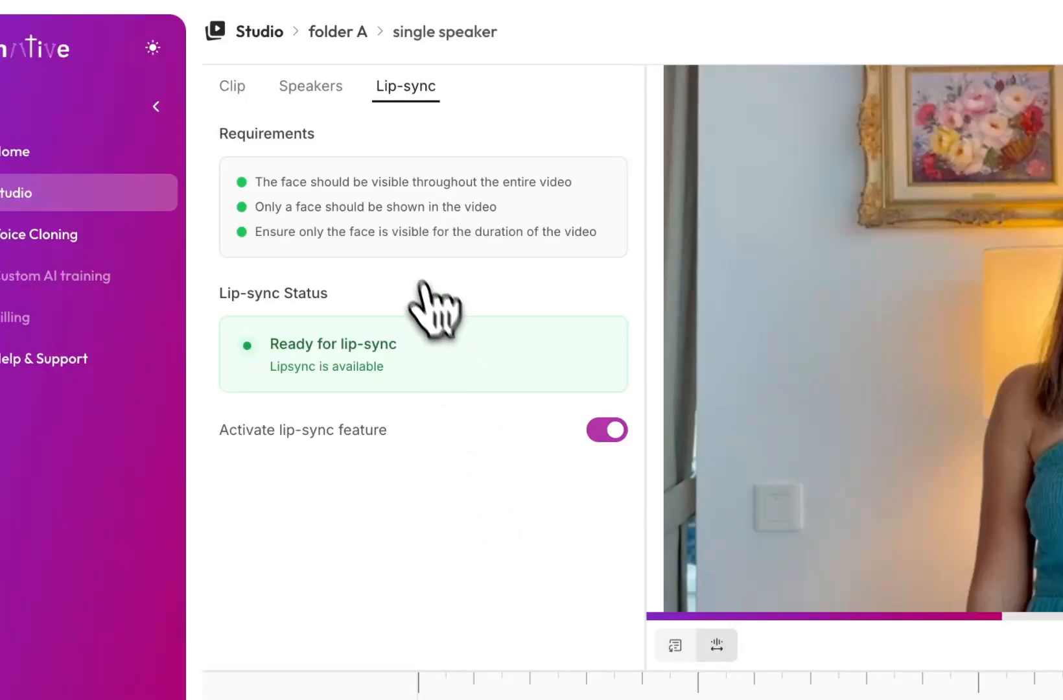
{"action": "left_click", "coordinate": [335, 98]}
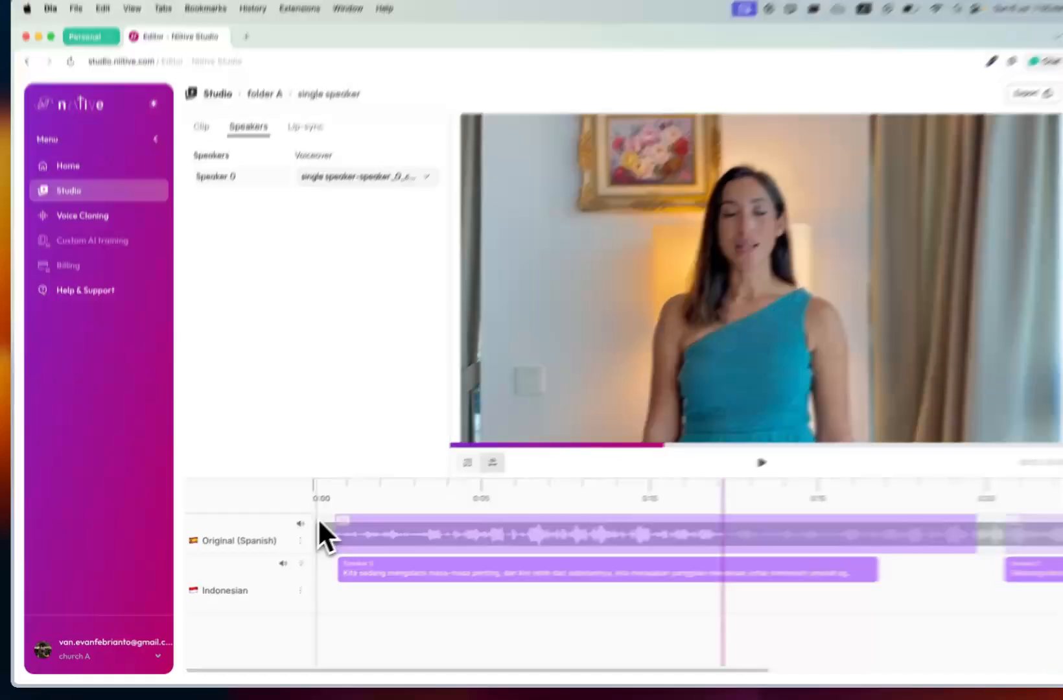
Mute the original Spanish track and play the video from the start to hear the first Indonesian clip
{"action": "left_click", "coordinate": [313, 523]}
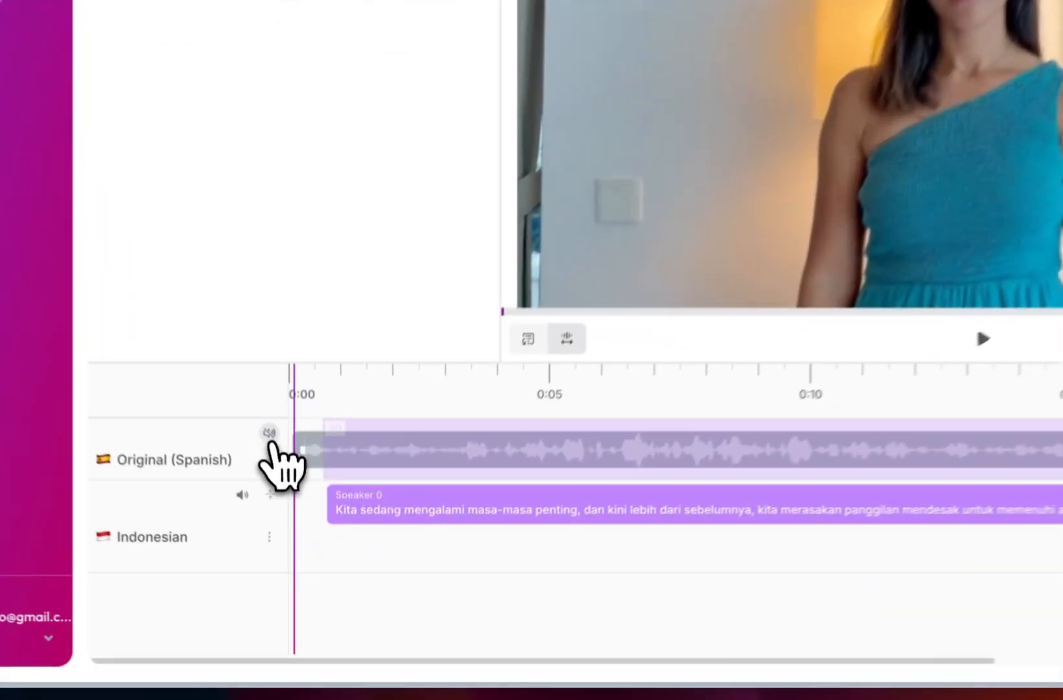
{"action": "left_click", "coordinate": [295, 527]}
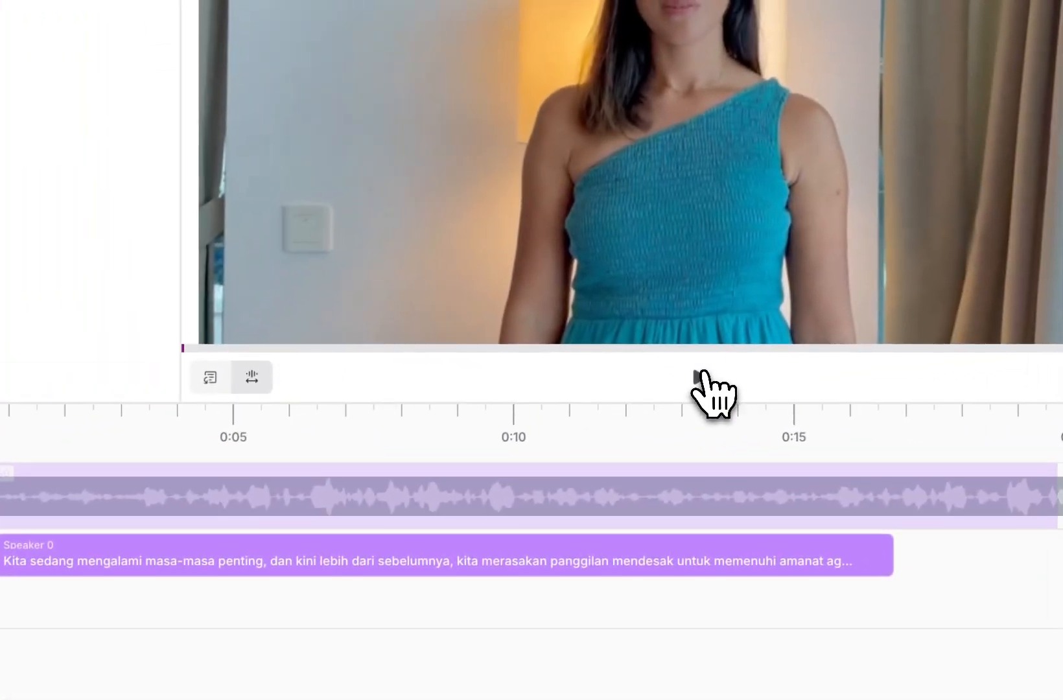
{"action": "left_click", "coordinate": [695, 377]}
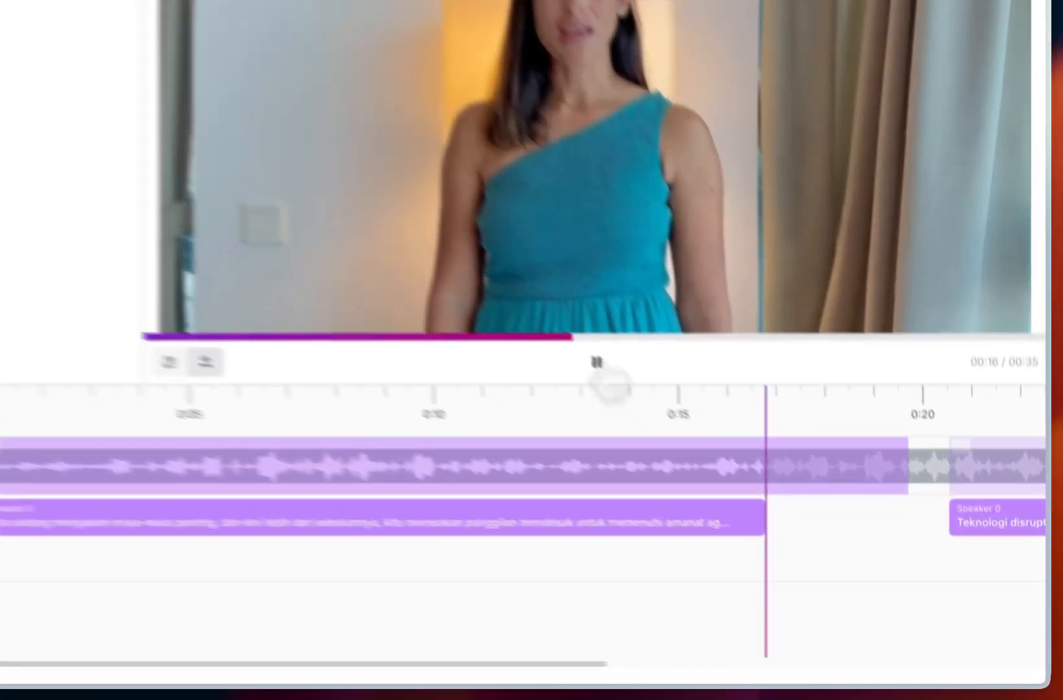
{"action": "left_click", "coordinate": [746, 467]}
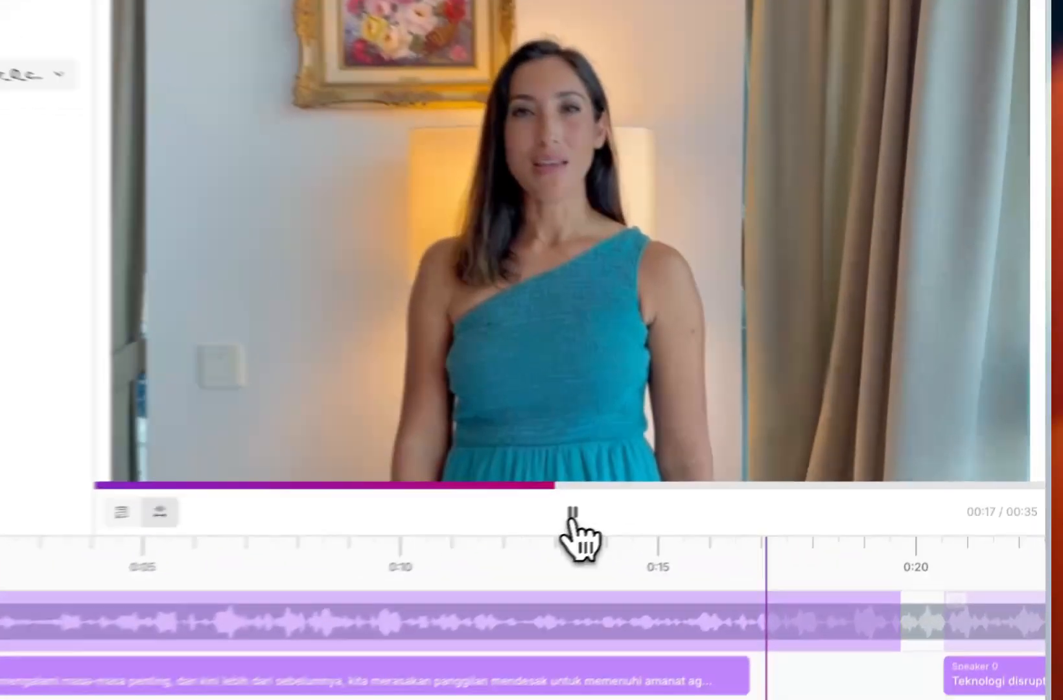
{"action": "left_click", "coordinate": [746, 468]}
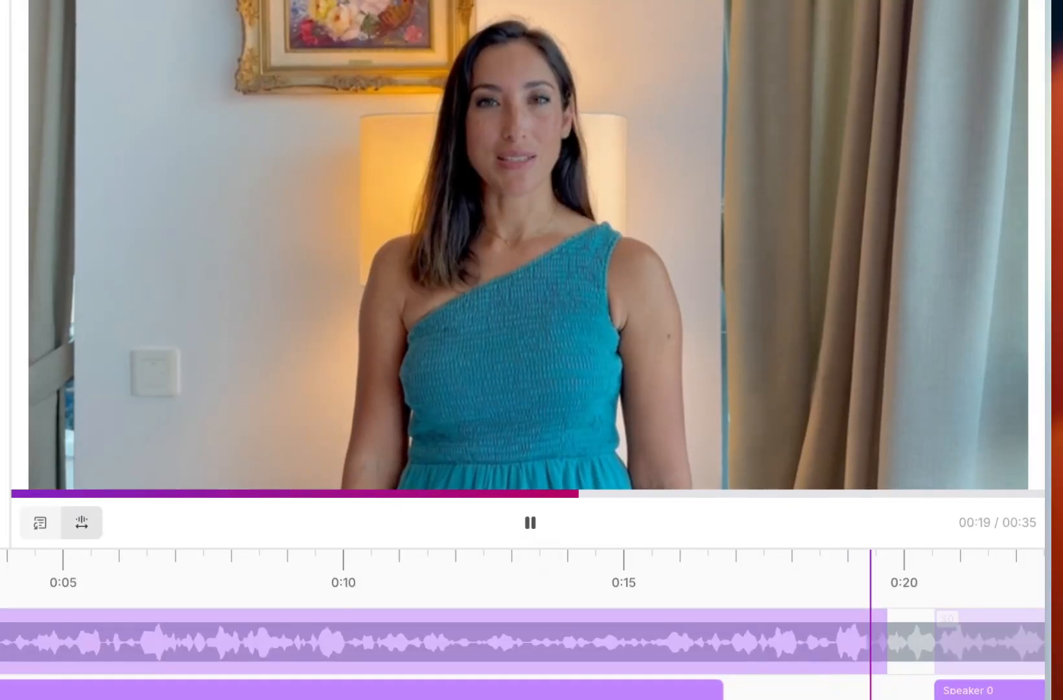
{"action": "left_click", "coordinate": [529, 525]}
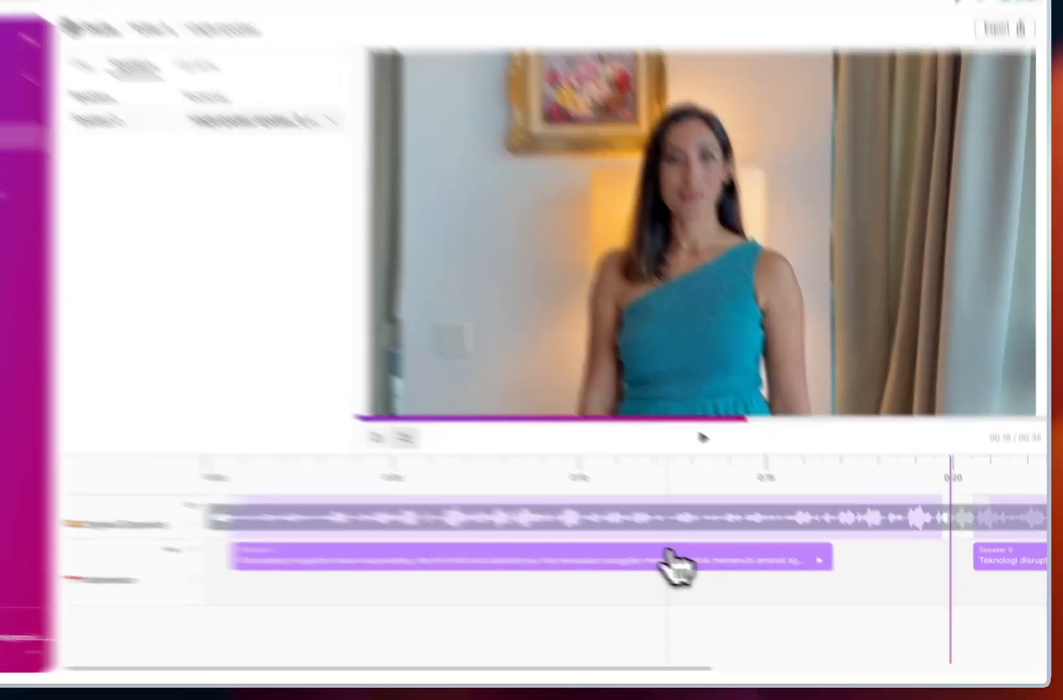
Select the first Indonesian segment in the transcript view and review its full text and audio settings
{"action": "left_click", "coordinate": [715, 566]}
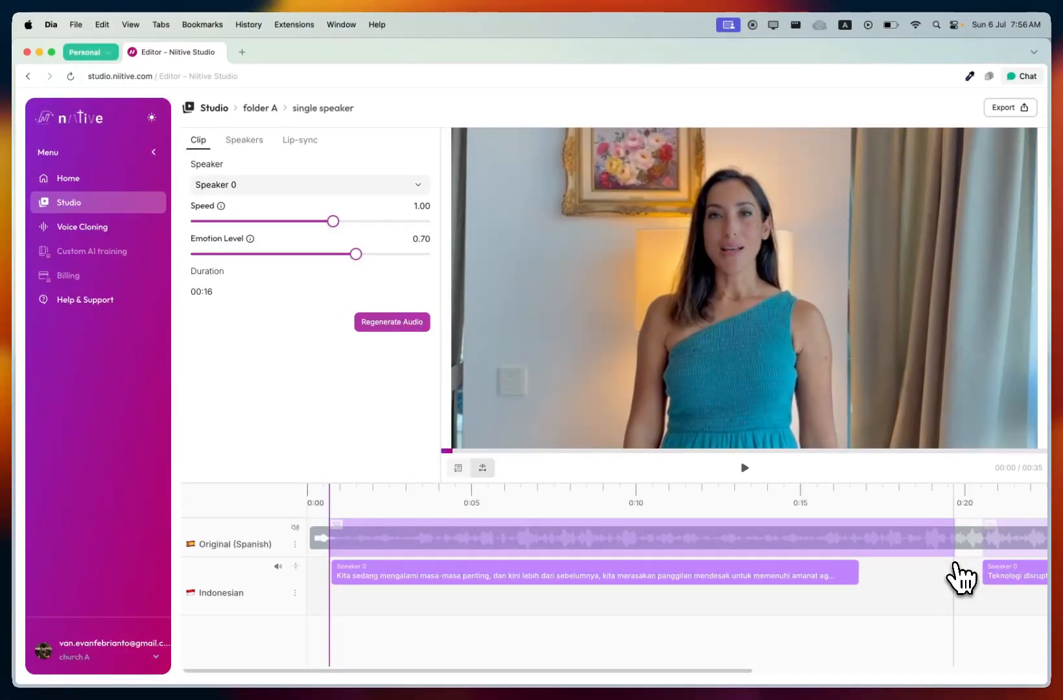
{"action": "left_click", "coordinate": [458, 468]}
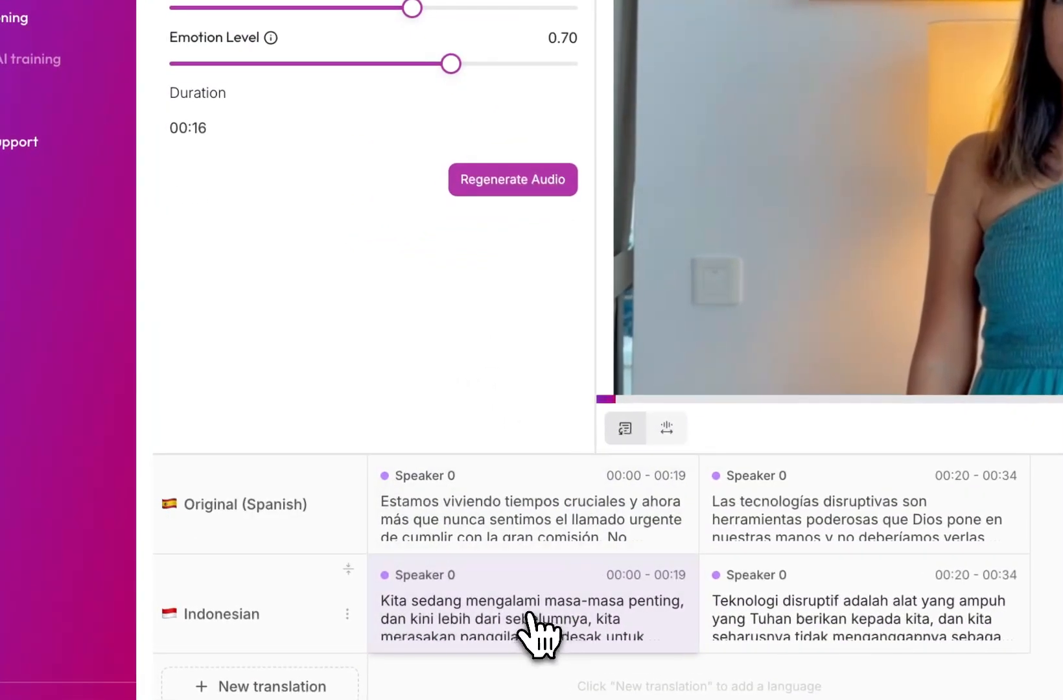
{"action": "left_click", "coordinate": [537, 628]}
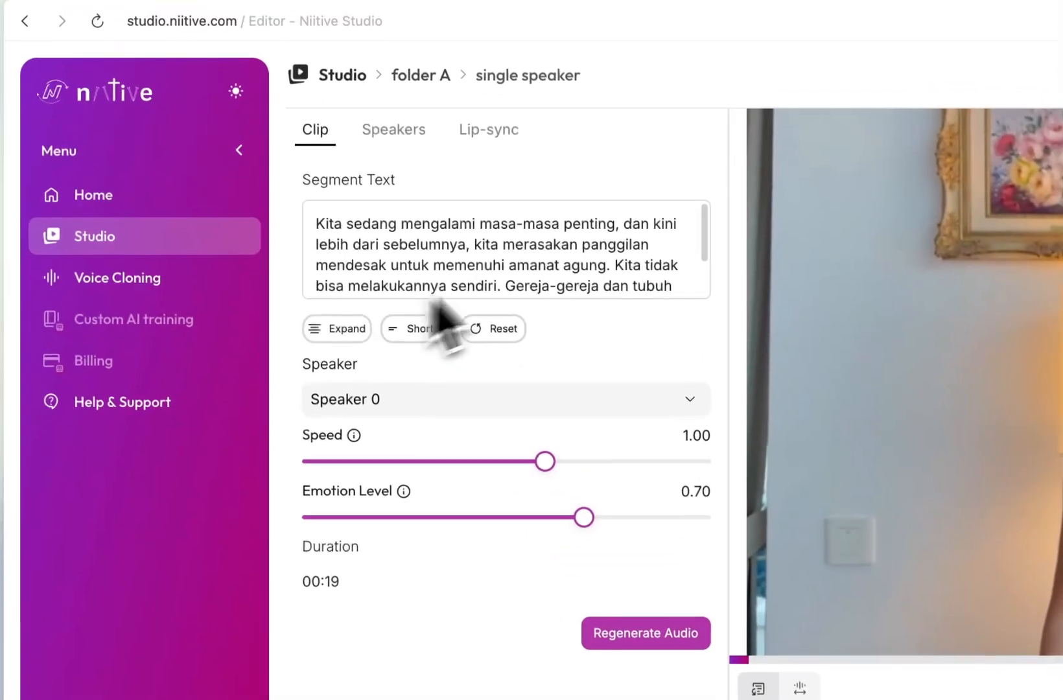
{"action": "scroll", "coordinate": [423, 19], "scroll_direction": "down", "scroll_amount": 2}
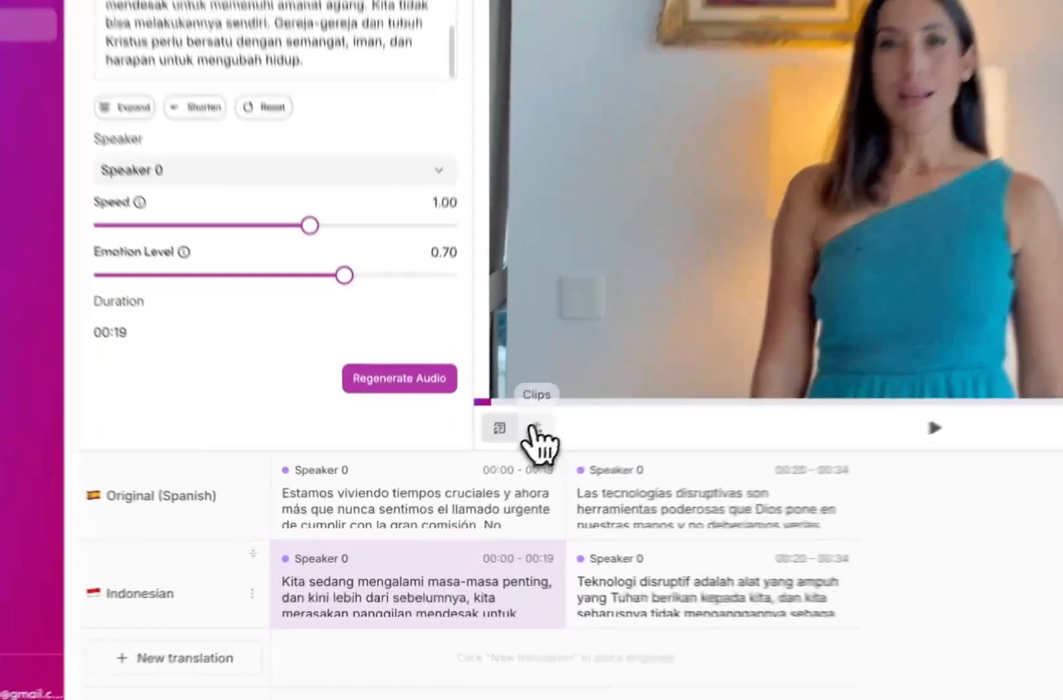
Return to the audio clip timeline and set the first Indonesian segment's speed to 0.80
{"action": "left_click", "coordinate": [482, 467]}
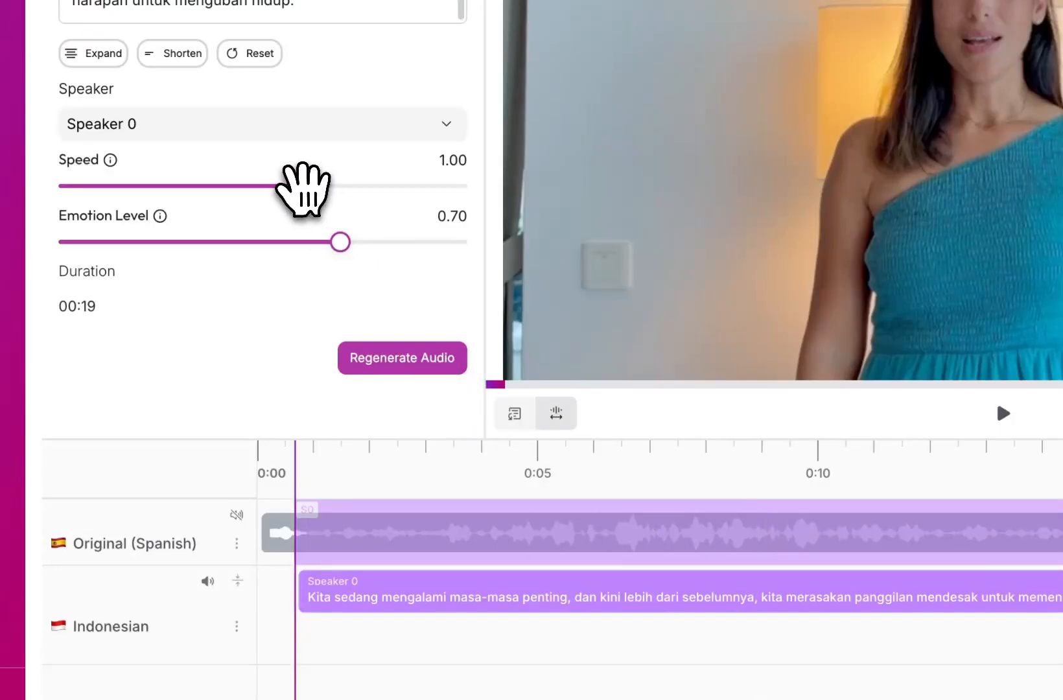
{"action": "left_click_drag", "start_coordinate": [264, 186], "coordinate": [189, 186]}
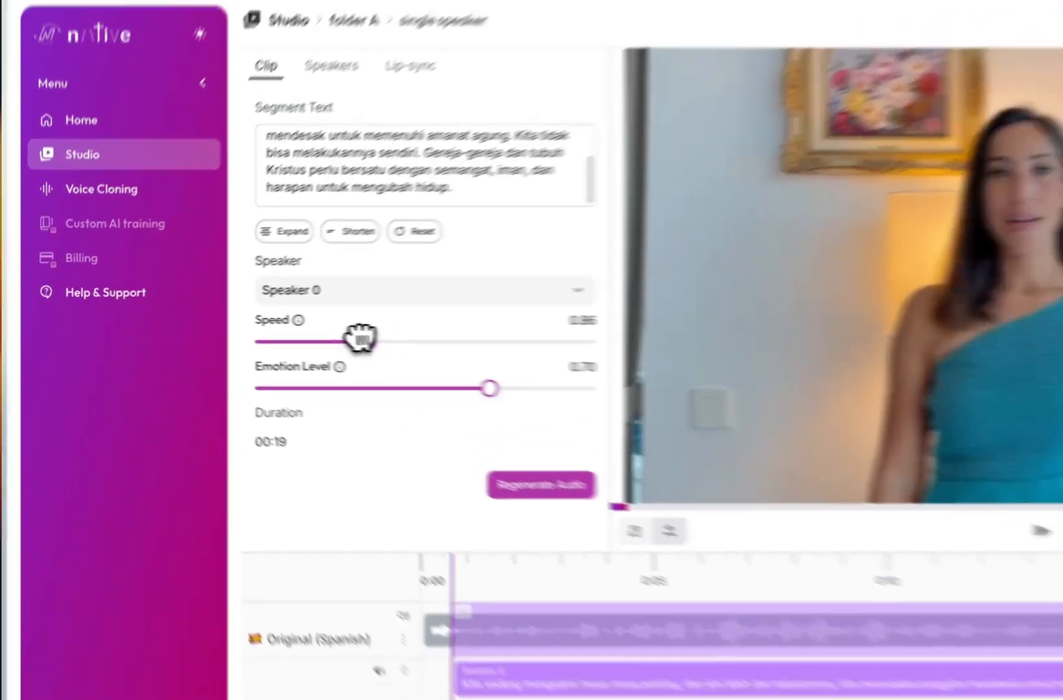
{"action": "left_click_drag", "start_coordinate": [360, 337], "coordinate": [340, 336]}
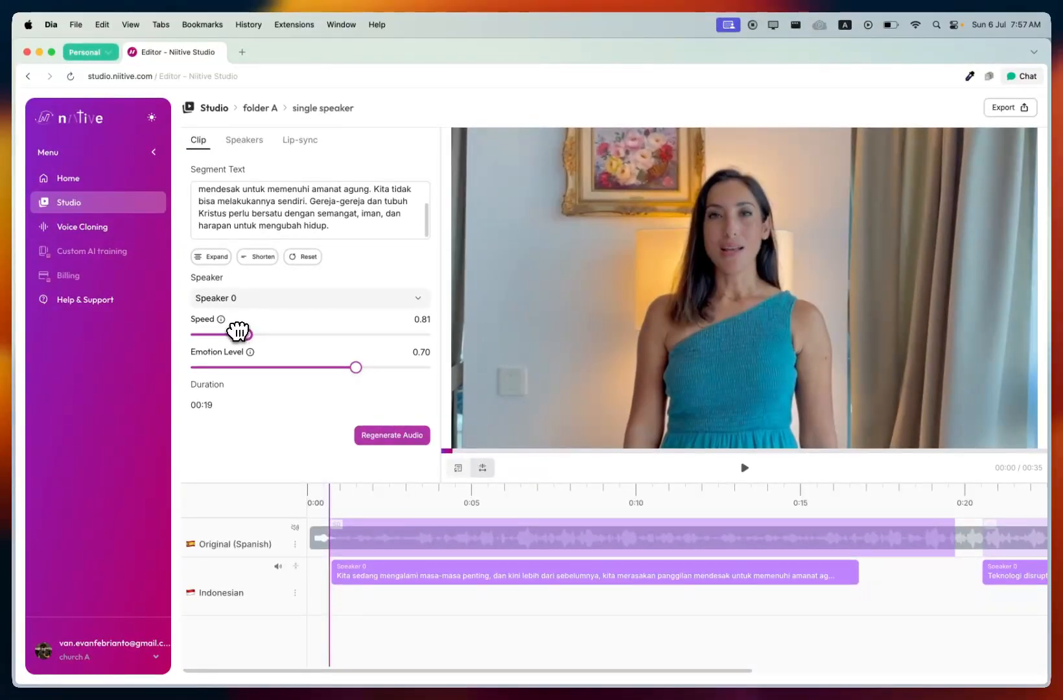
{"action": "left_click_drag", "start_coordinate": [239, 332], "coordinate": [238, 332]}
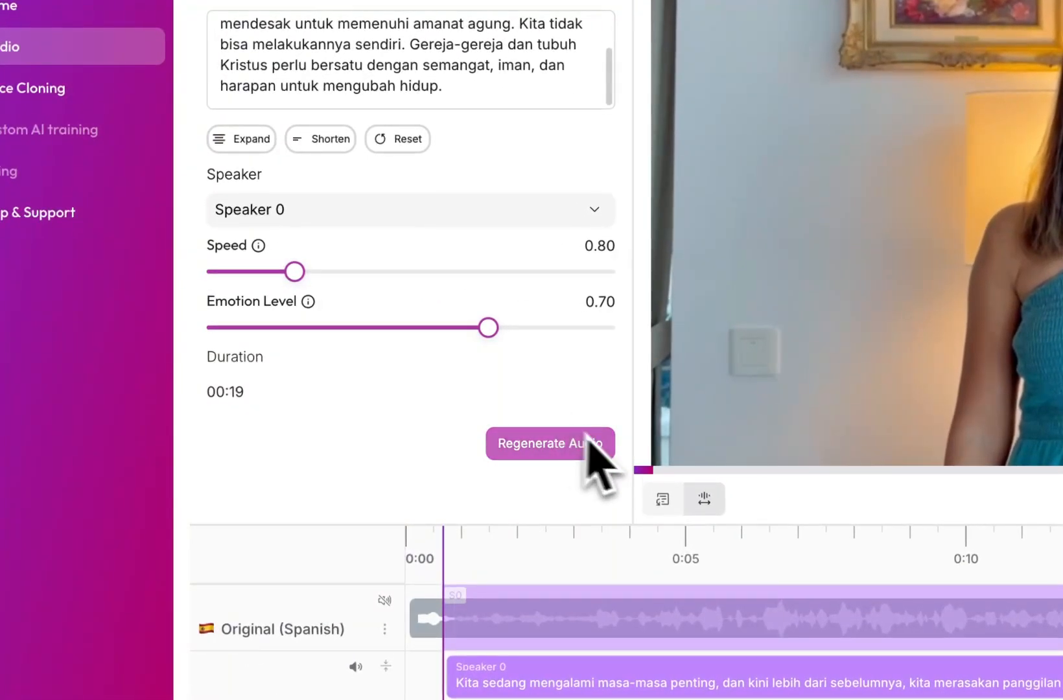
Regenerate the first Indonesian segment's audio, including a version with speed 0.92 and emotion level 0.82
{"action": "left_click", "coordinate": [555, 443]}
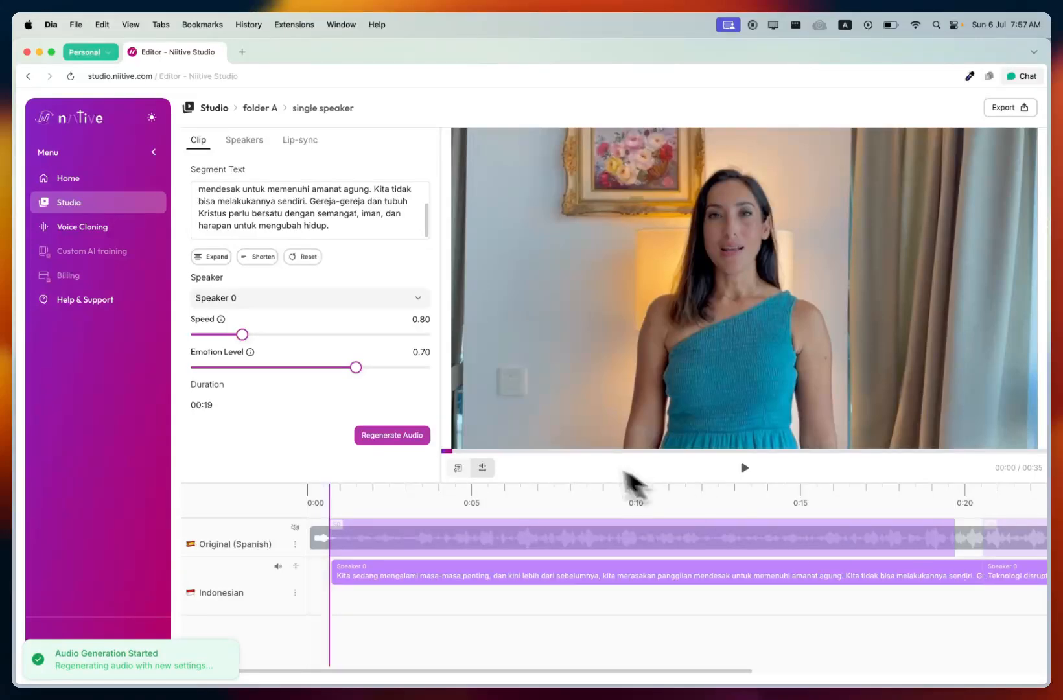
{"action": "left_click_drag", "start_coordinate": [242, 334], "coordinate": [290, 334]}
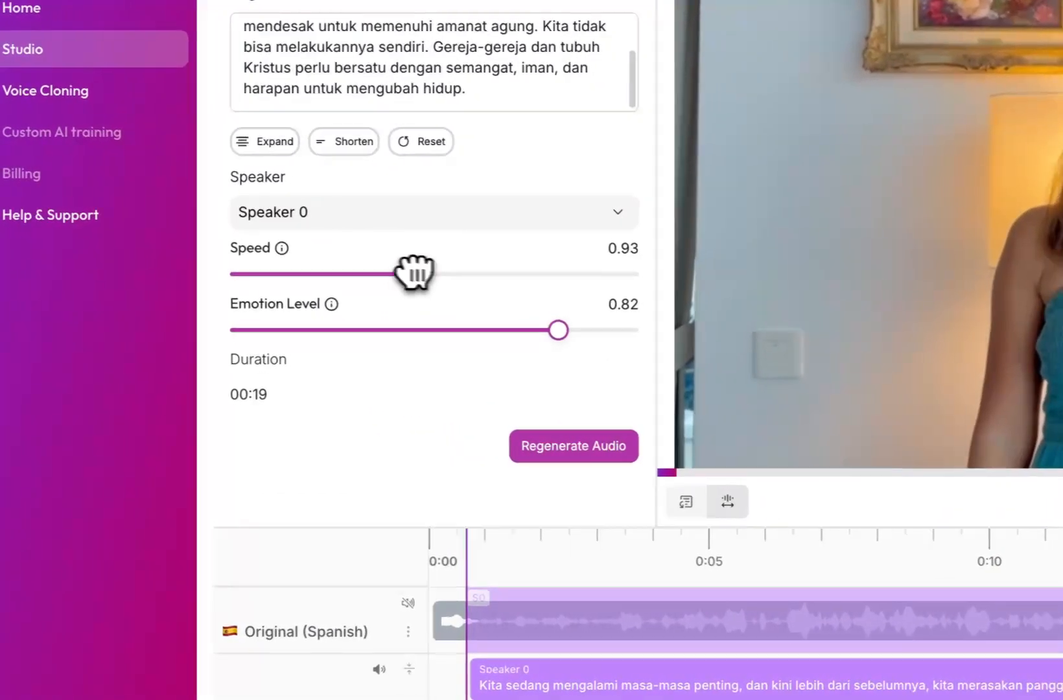
{"action": "left_click_drag", "start_coordinate": [430, 274], "coordinate": [427, 274]}
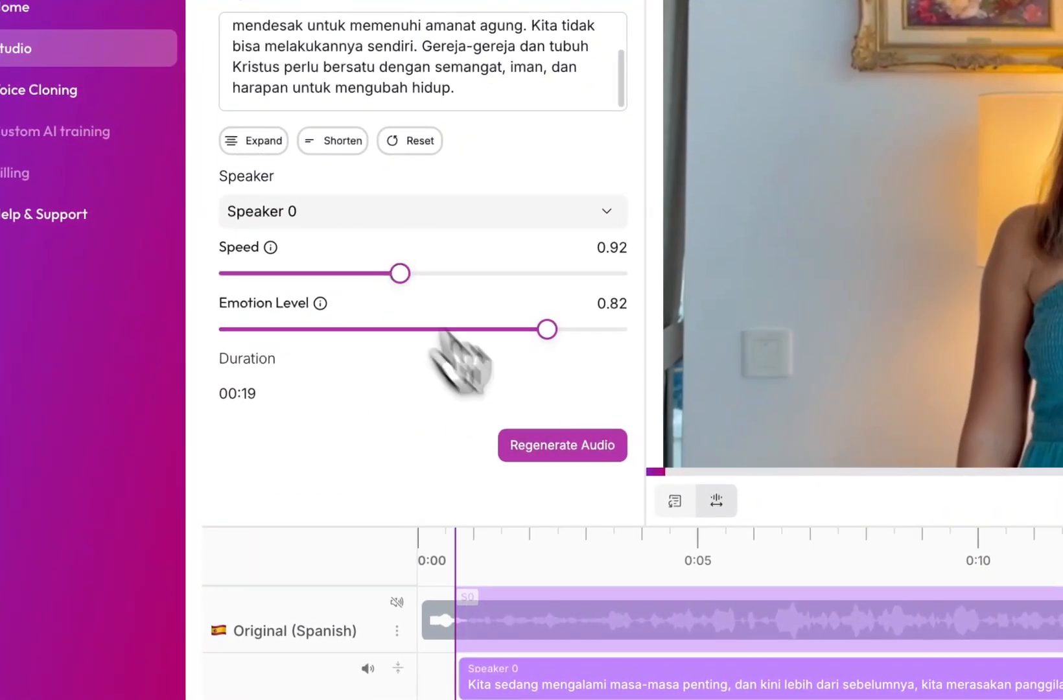
{"action": "left_click", "coordinate": [589, 448]}
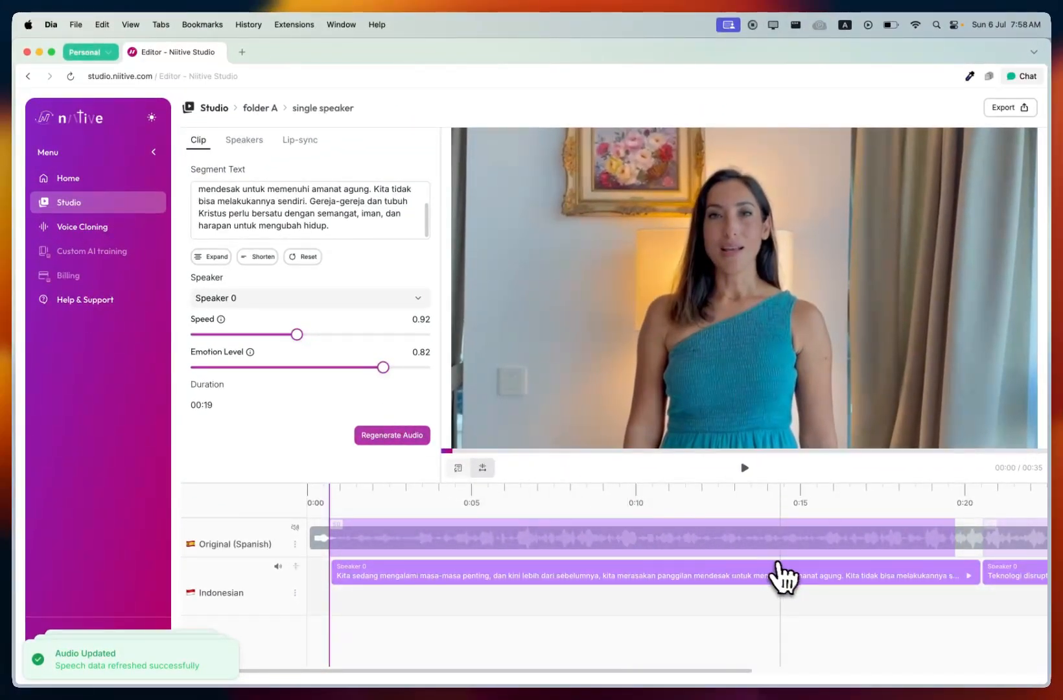
Select the second segment, set its speed to 0.83 and regenerate its Indonesian audio
{"action": "scroll", "coordinate": [784, 577], "scroll_direction": "right", "scroll_amount": 3}
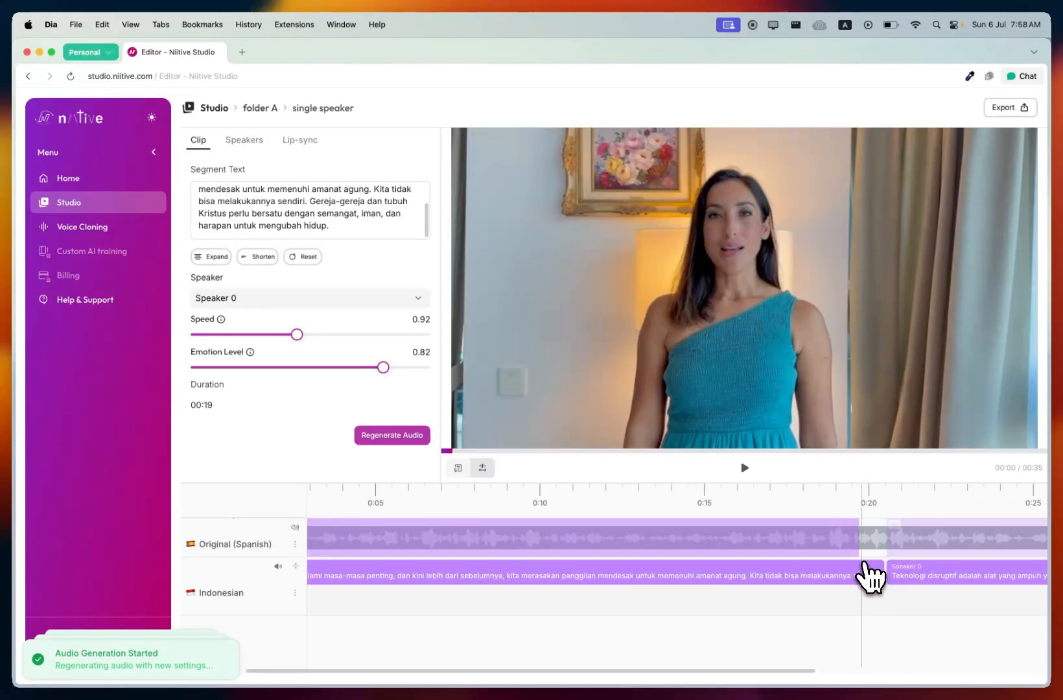
{"action": "scroll", "coordinate": [872, 576], "scroll_direction": "right", "scroll_amount": 3}
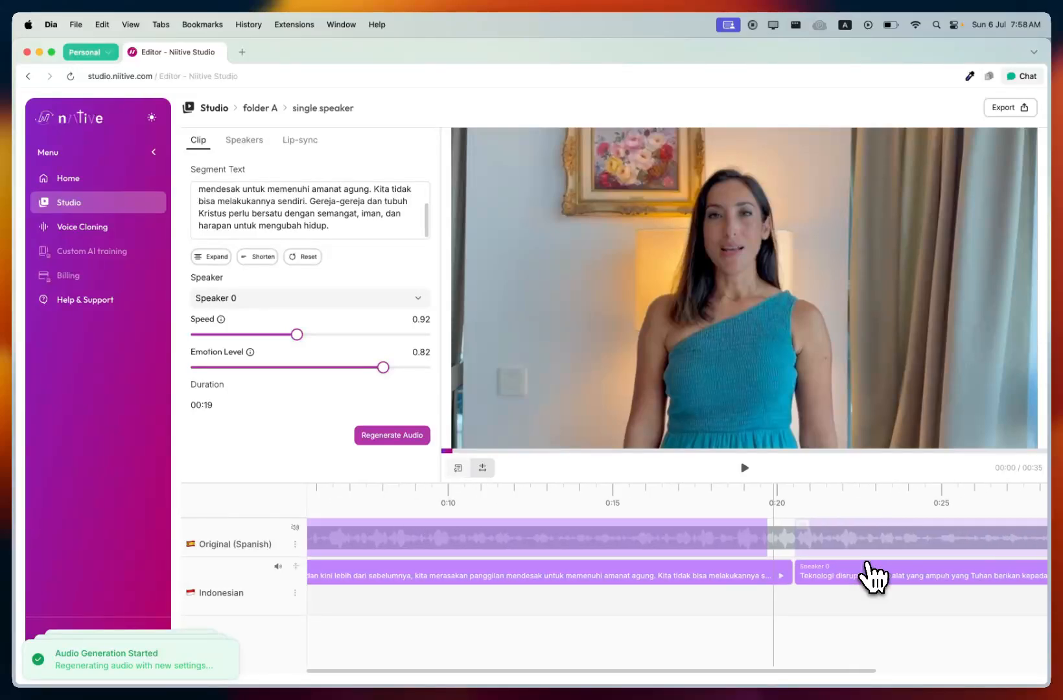
{"action": "left_click", "coordinate": [798, 498]}
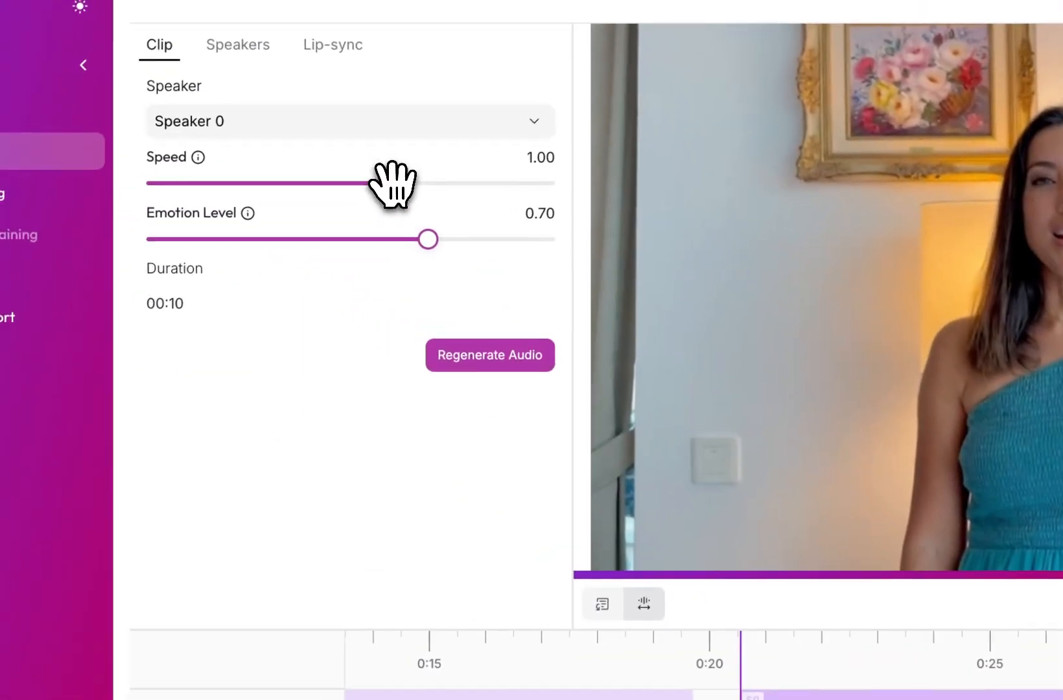
{"action": "left_click_drag", "start_coordinate": [392, 184], "coordinate": [259, 184]}
{"action": "left_click", "coordinate": [480, 356]}
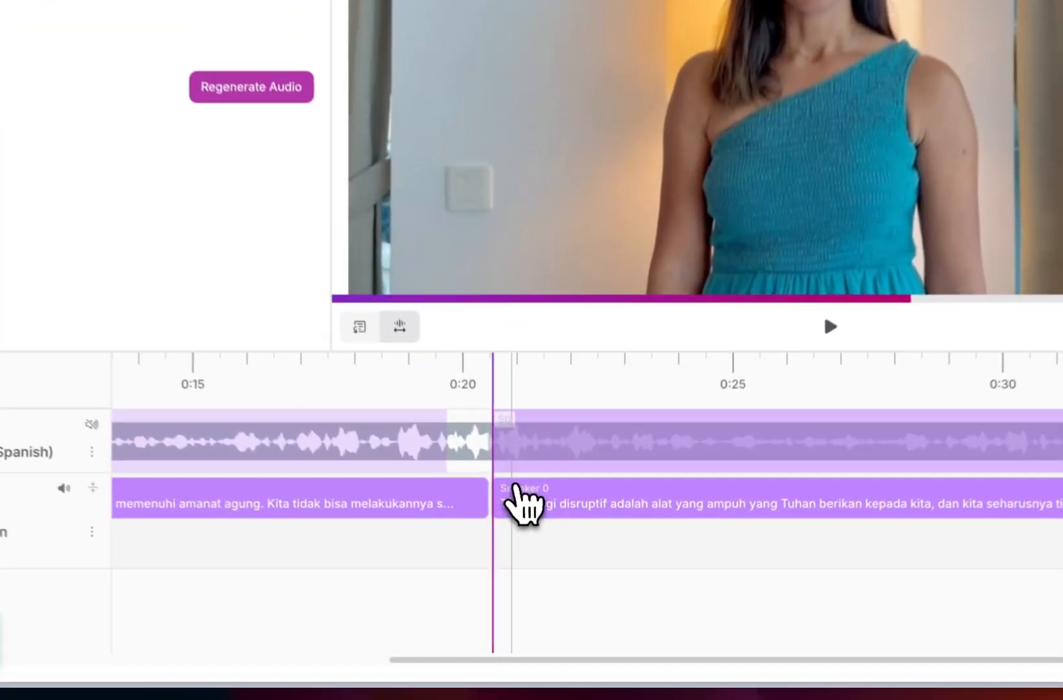
Shift the second Indonesian clip along the timeline and place its start at about 0:20.7, just after the first clip
{"action": "left_click_drag", "start_coordinate": [551, 564], "coordinate": [620, 560]}
{"action": "left_click", "coordinate": [626, 479]}
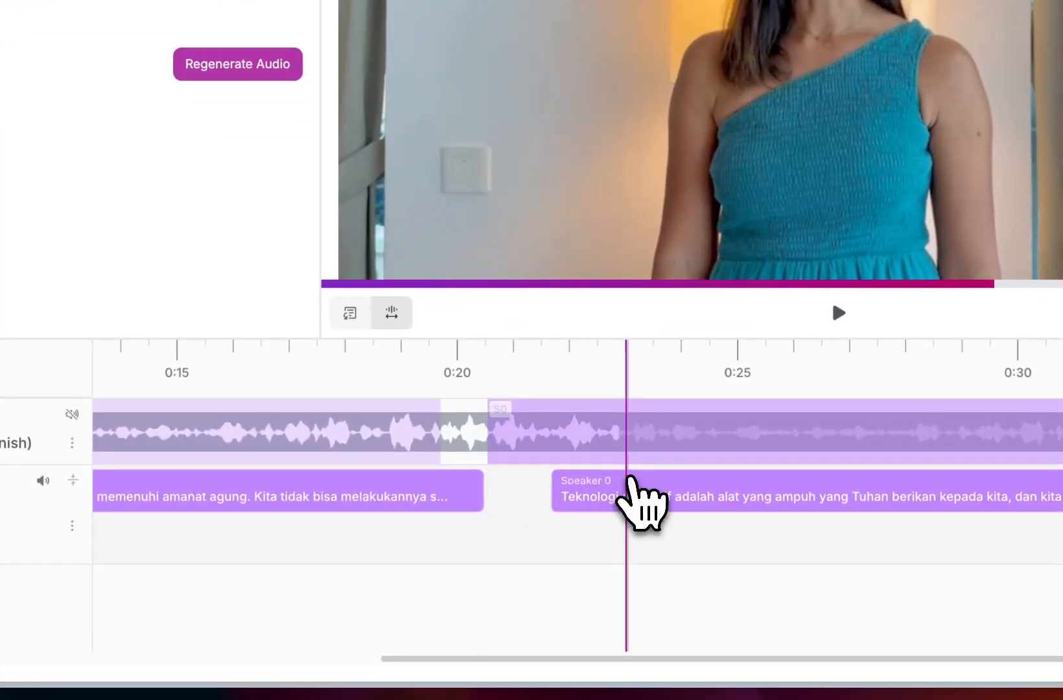
{"action": "left_click_drag", "start_coordinate": [627, 481], "coordinate": [569, 483]}
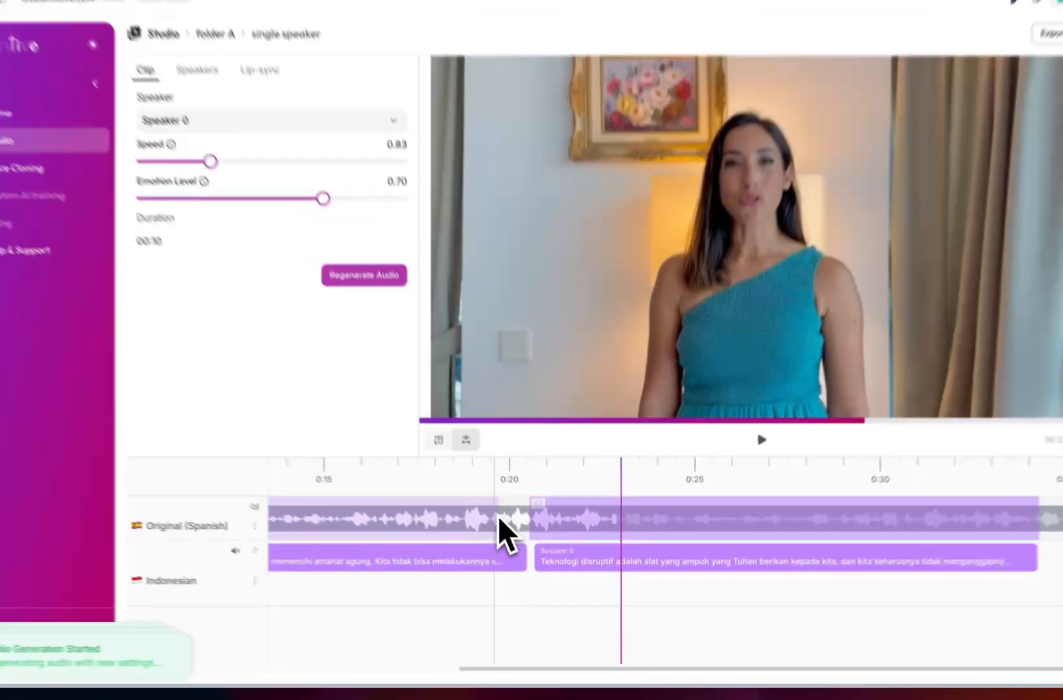
Collapse the Indonesian row in the transcript view and check the collapsed track in the clip timeline
{"action": "left_click", "coordinate": [350, 313]}
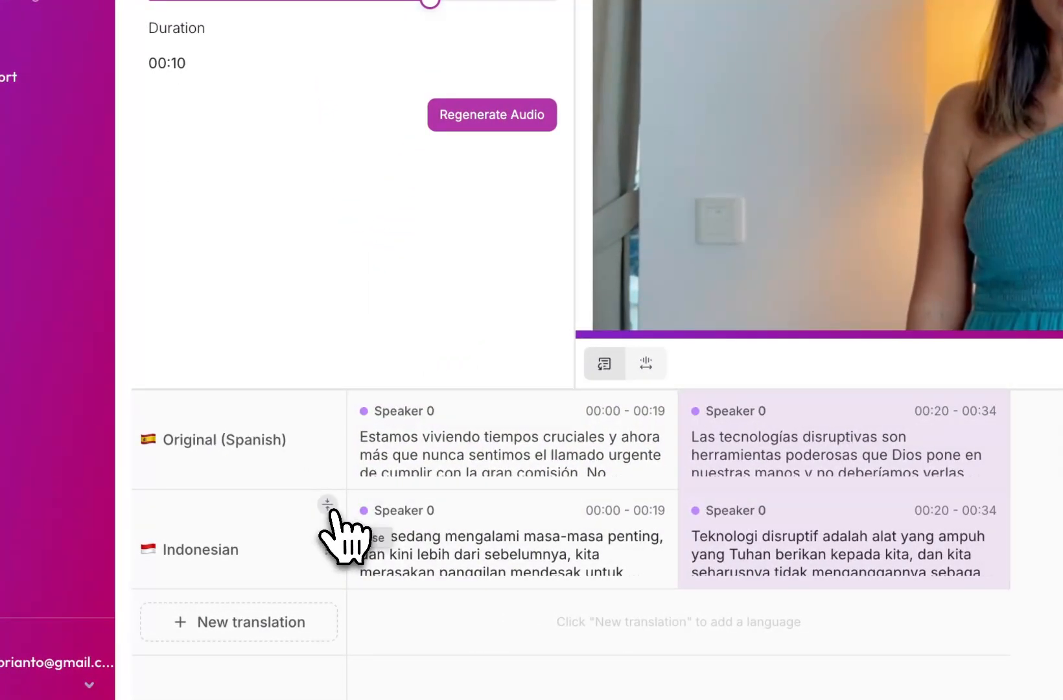
{"action": "left_click", "coordinate": [327, 506]}
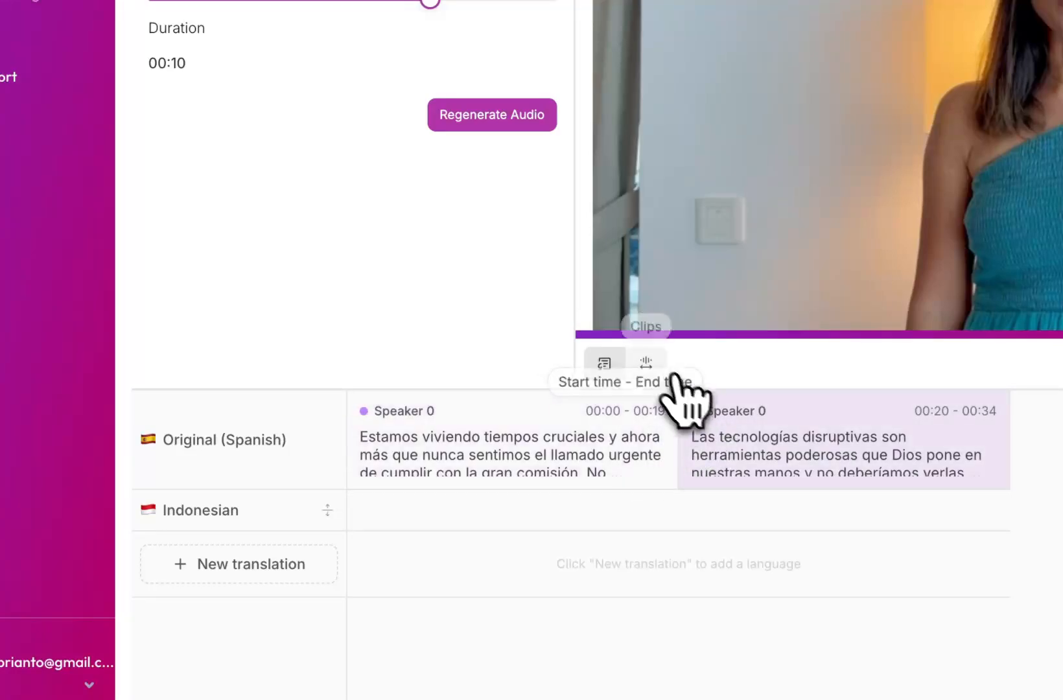
{"action": "left_click", "coordinate": [656, 365]}
{"action": "left_click", "coordinate": [327, 532]}
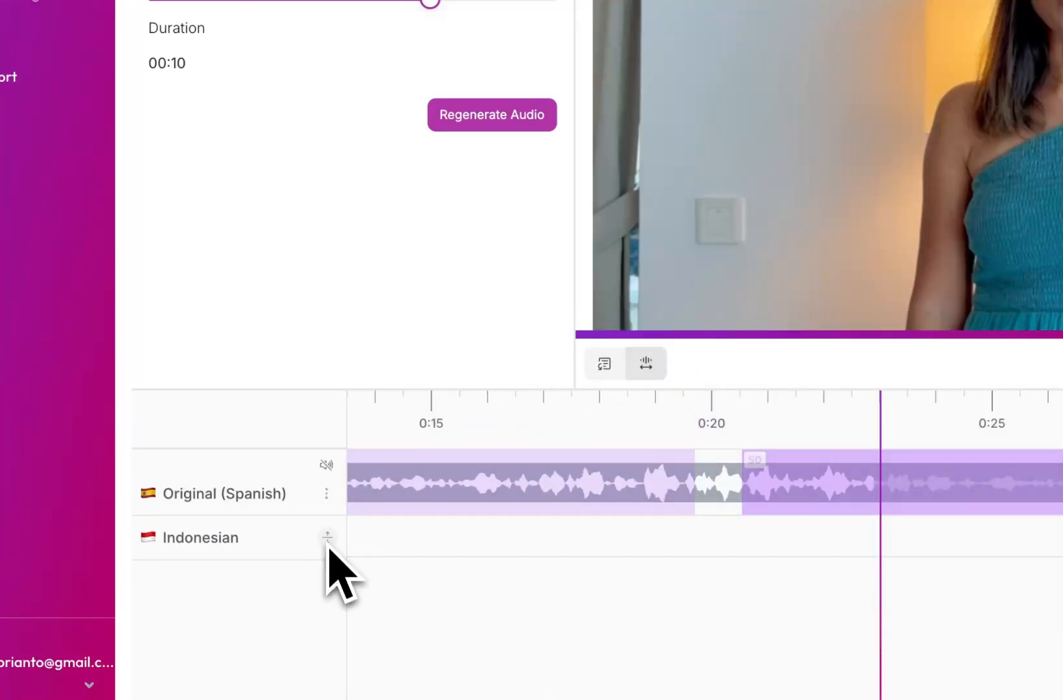
Return to the transcript view and create a new translation with Chinese as the target language
{"action": "left_click", "coordinate": [604, 364]}
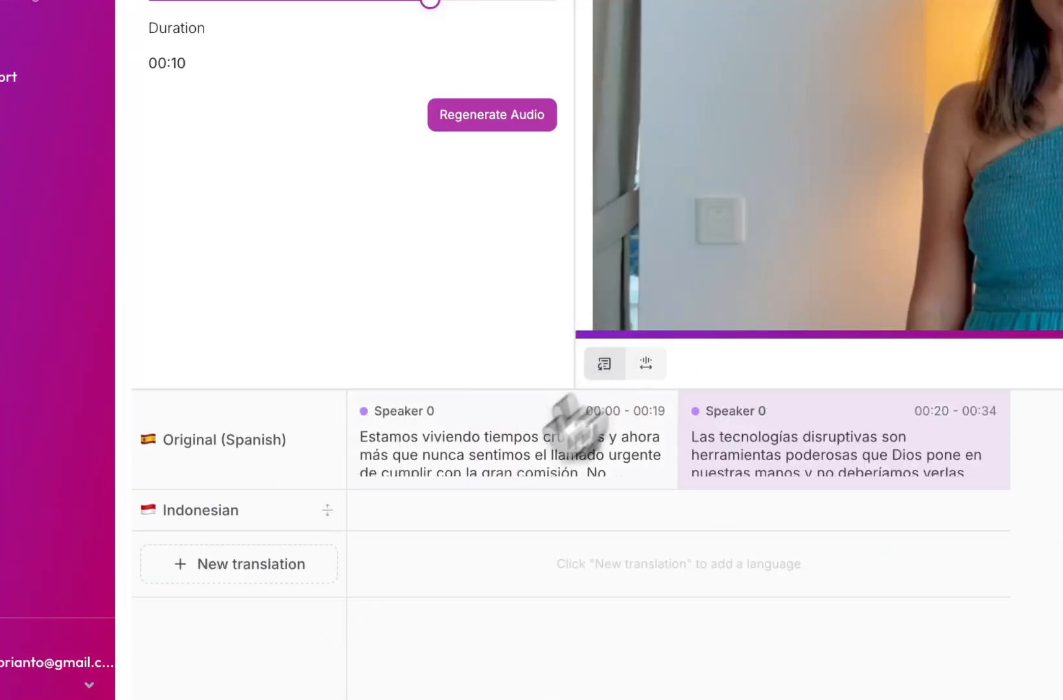
{"action": "left_click", "coordinate": [266, 581]}
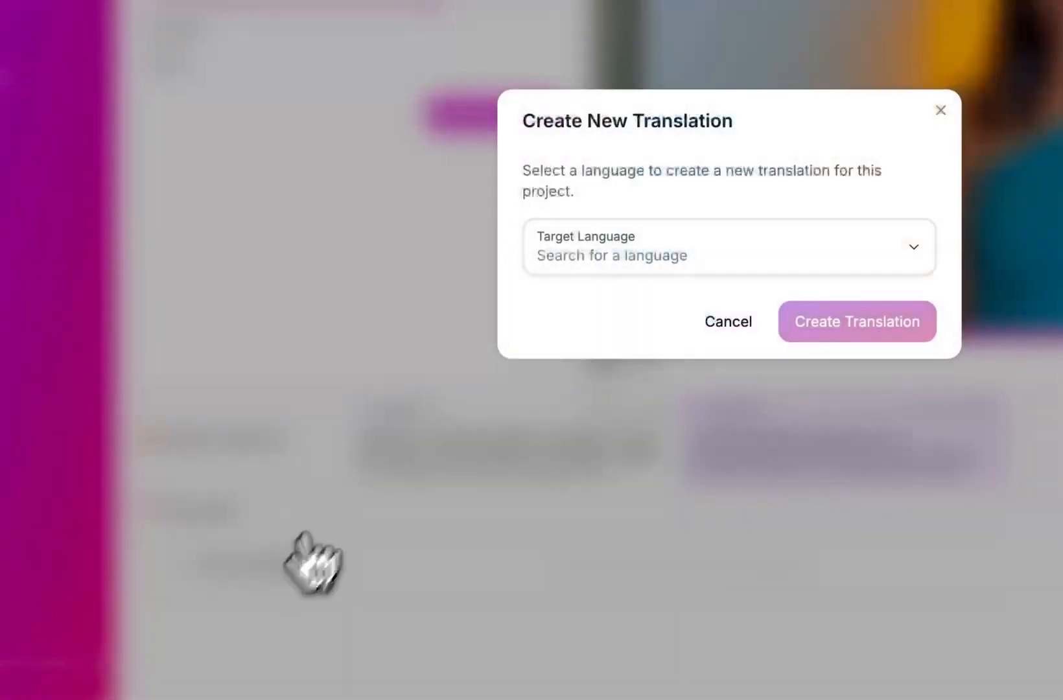
{"action": "left_click", "coordinate": [642, 256]}
{"action": "left_click", "coordinate": [591, 36]}
{"action": "left_click", "coordinate": [857, 321]}
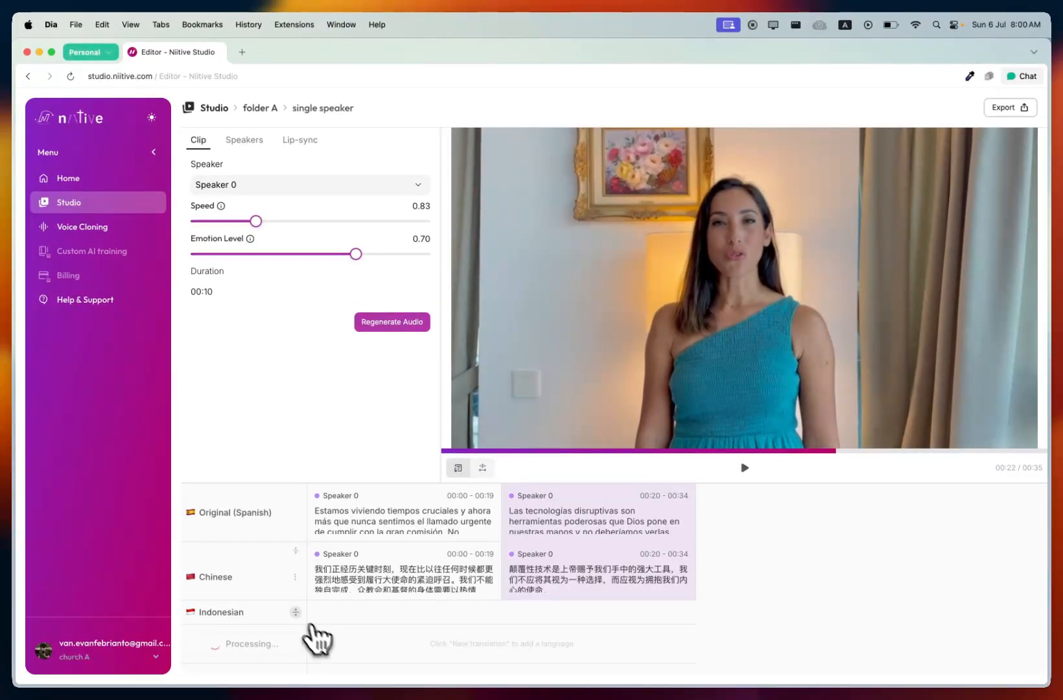
Create another translation of the project with Arabic as the target language
{"action": "scroll", "coordinate": [363, 603], "scroll_direction": "down", "scroll_amount": 2}
{"action": "left_click", "coordinate": [250, 654]}
{"action": "left_click", "coordinate": [519, 402]}
{"action": "left_click", "coordinate": [486, 250]}
{"action": "left_click", "coordinate": [605, 442]}
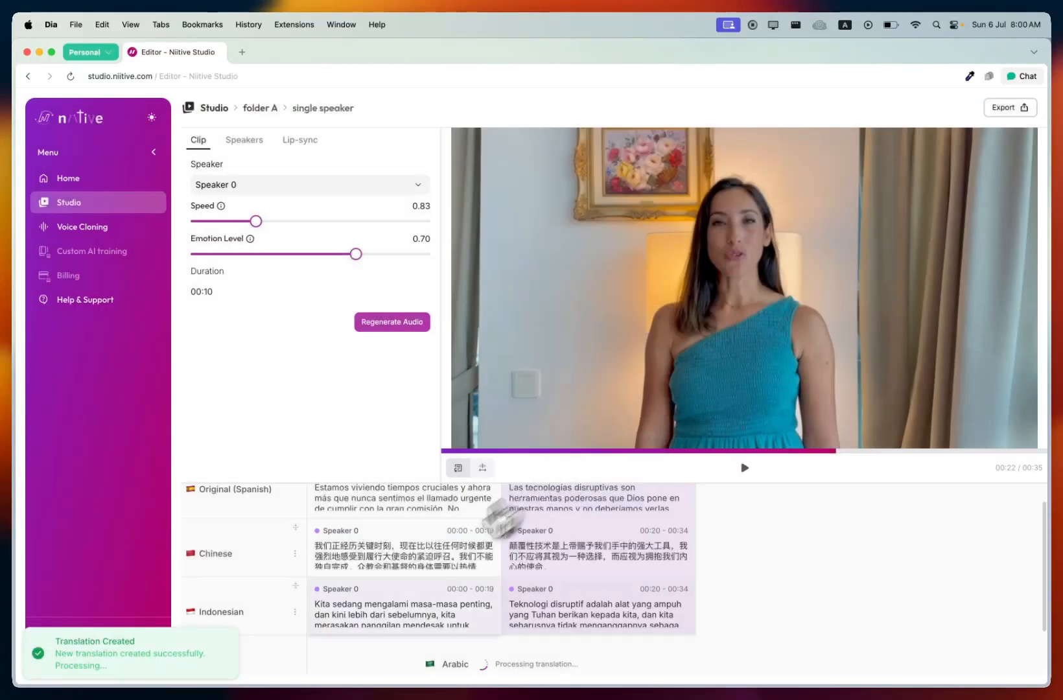
Create a Croatian translation of the project and look through the transcript rows of all languages
{"action": "left_click", "coordinate": [282, 653]}
{"action": "left_click", "coordinate": [486, 399]}
{"action": "left_click", "coordinate": [483, 254]}
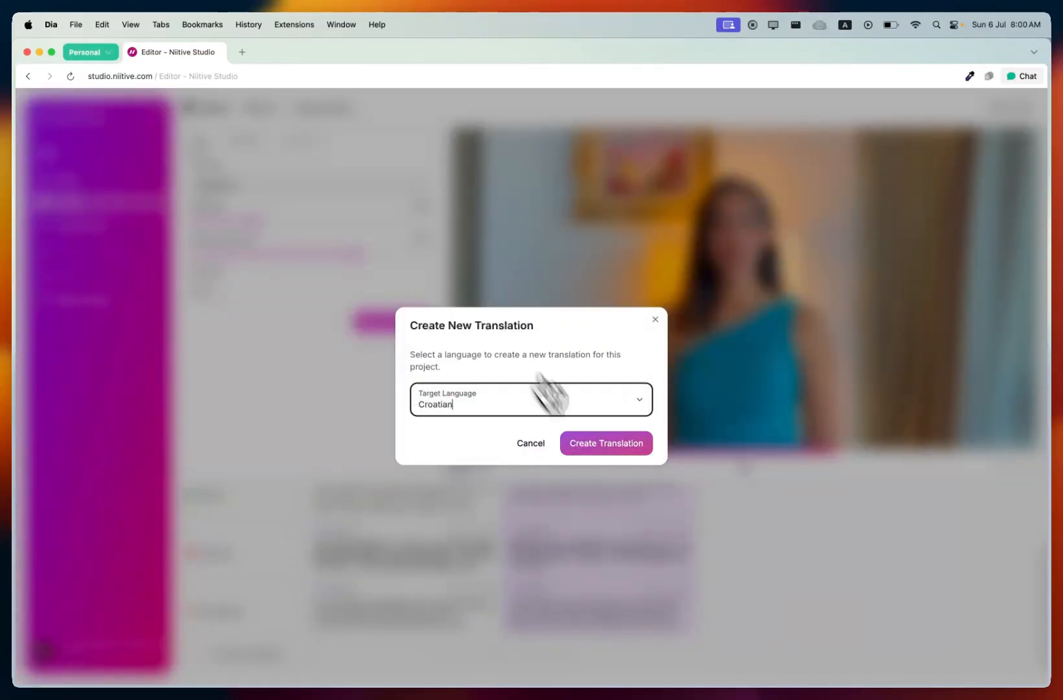
{"action": "left_click", "coordinate": [606, 443]}
{"action": "scroll", "coordinate": [331, 629], "scroll_direction": "down", "scroll_amount": 1}
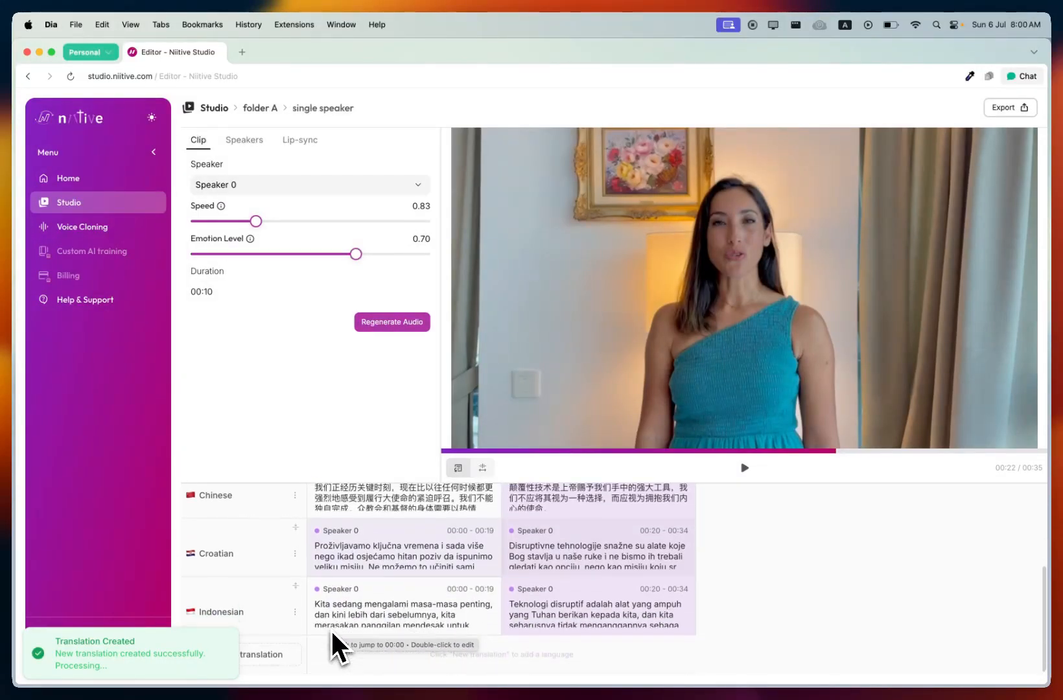
{"action": "scroll", "coordinate": [299, 557], "scroll_direction": "up", "scroll_amount": 3}
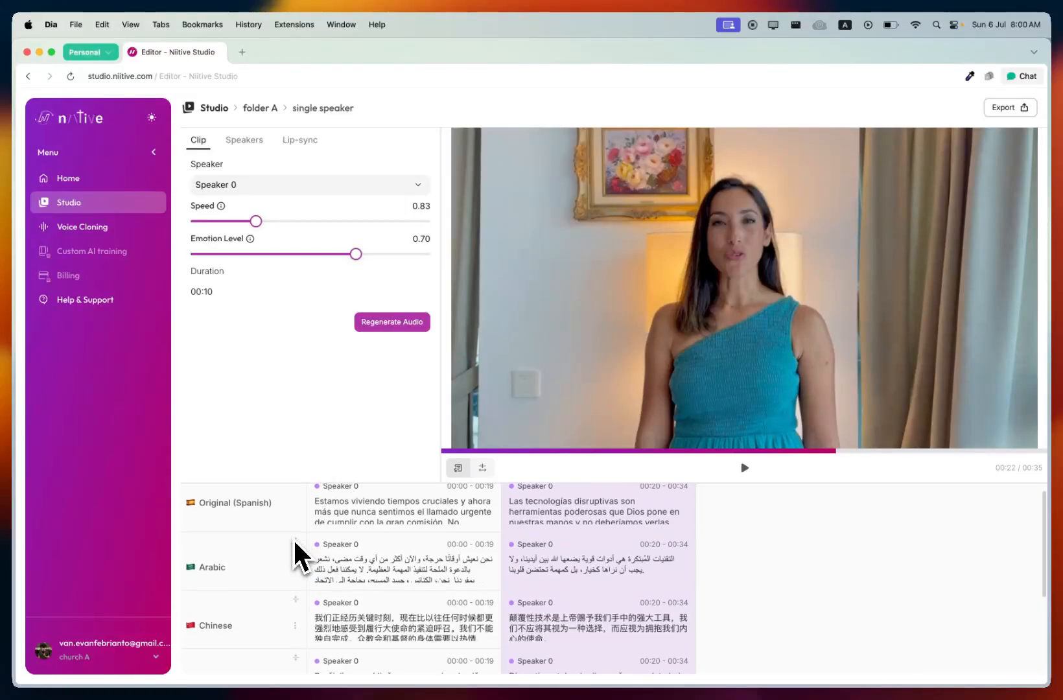
{"action": "scroll", "coordinate": [295, 557], "scroll_direction": "down", "scroll_amount": 3}
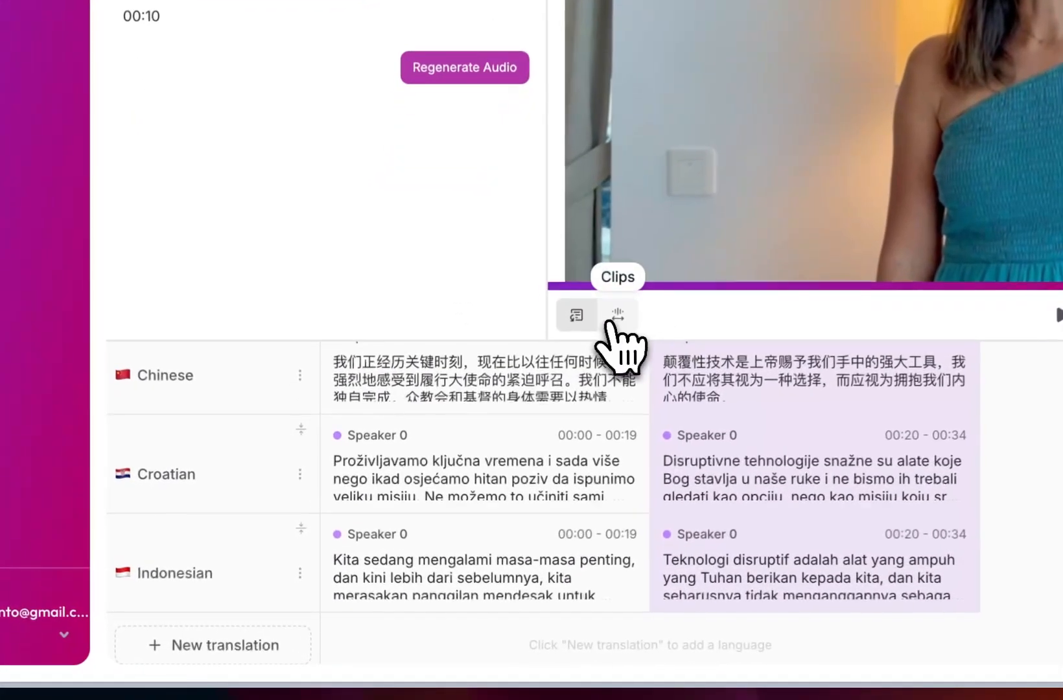
Switch to the clip timeline, go to its beginning and expand the Indonesian track
{"action": "left_click", "coordinate": [618, 315]}
{"action": "scroll", "coordinate": [418, 491], "scroll_direction": "left", "scroll_amount": 5}
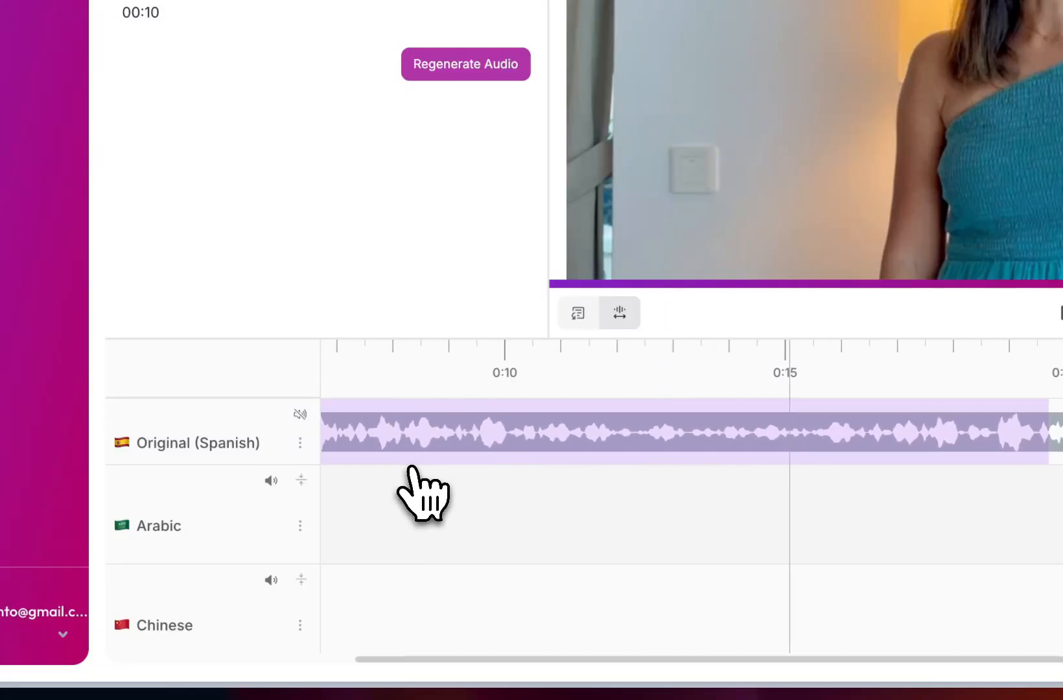
{"action": "scroll", "coordinate": [421, 492], "scroll_direction": "left", "scroll_amount": 5}
{"action": "scroll", "coordinate": [423, 492], "scroll_direction": "down", "scroll_amount": 3}
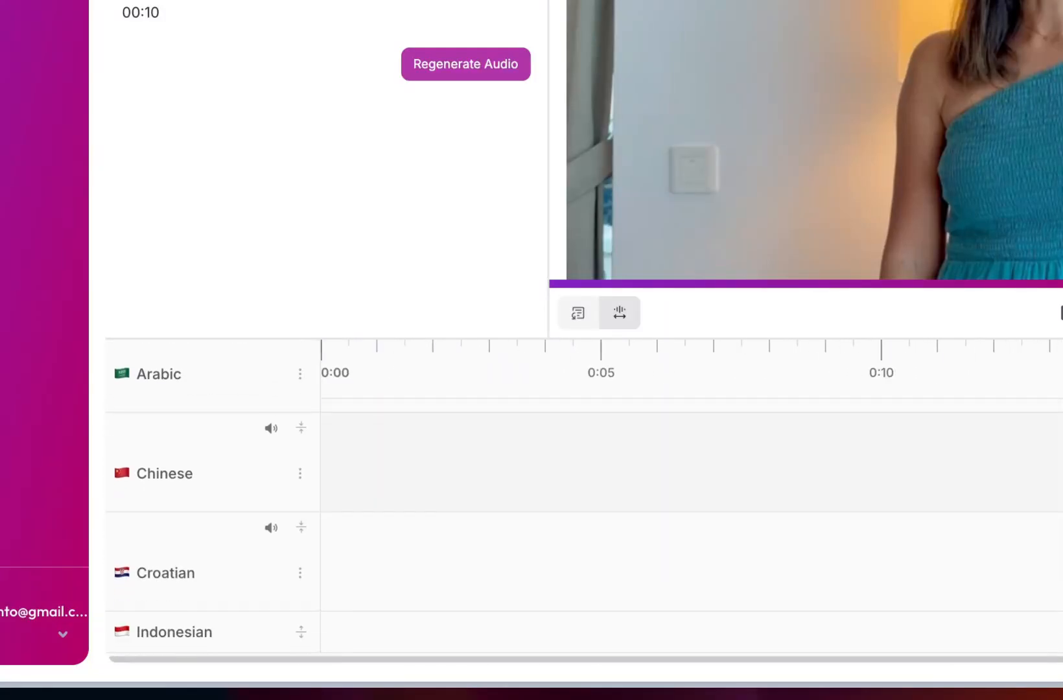
{"action": "left_click", "coordinate": [301, 632]}
{"action": "scroll", "coordinate": [305, 603], "scroll_direction": "down", "scroll_amount": 1}
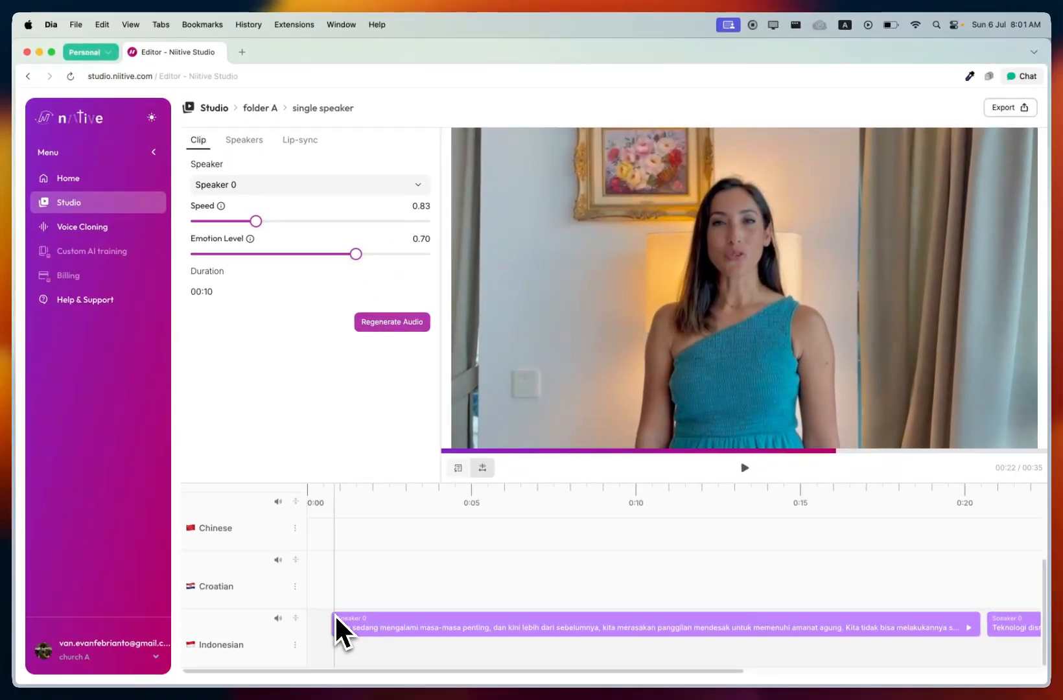
Collapse the Arabic, Chinese and Croatian tracks, and resize the editor layout to narrow the clip settings and enlarge the timeline
{"action": "scroll", "coordinate": [336, 613], "scroll_direction": "up", "scroll_amount": 2}
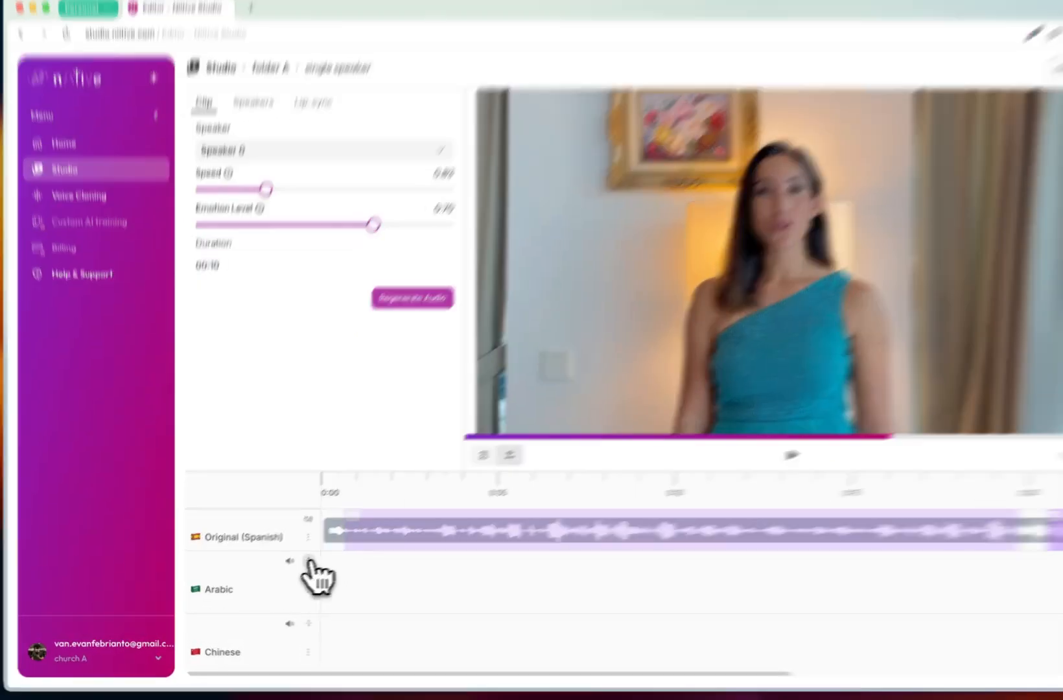
{"action": "left_click", "coordinate": [296, 567]}
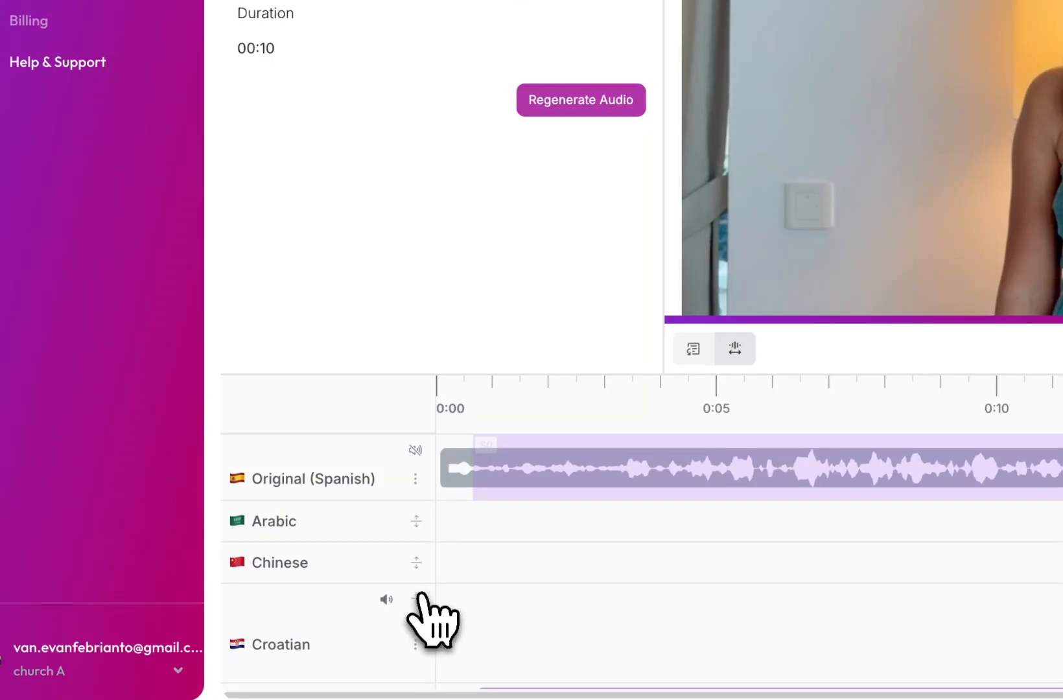
{"action": "left_click", "coordinate": [420, 597]}
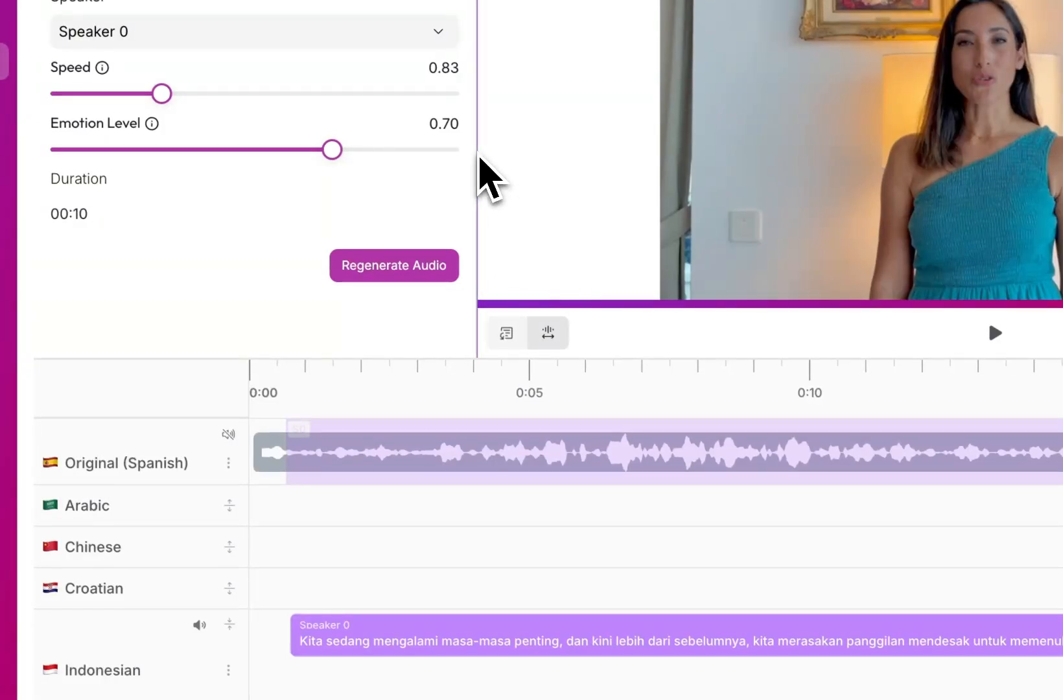
{"action": "left_click_drag", "start_coordinate": [479, 162], "coordinate": [412, 192]}
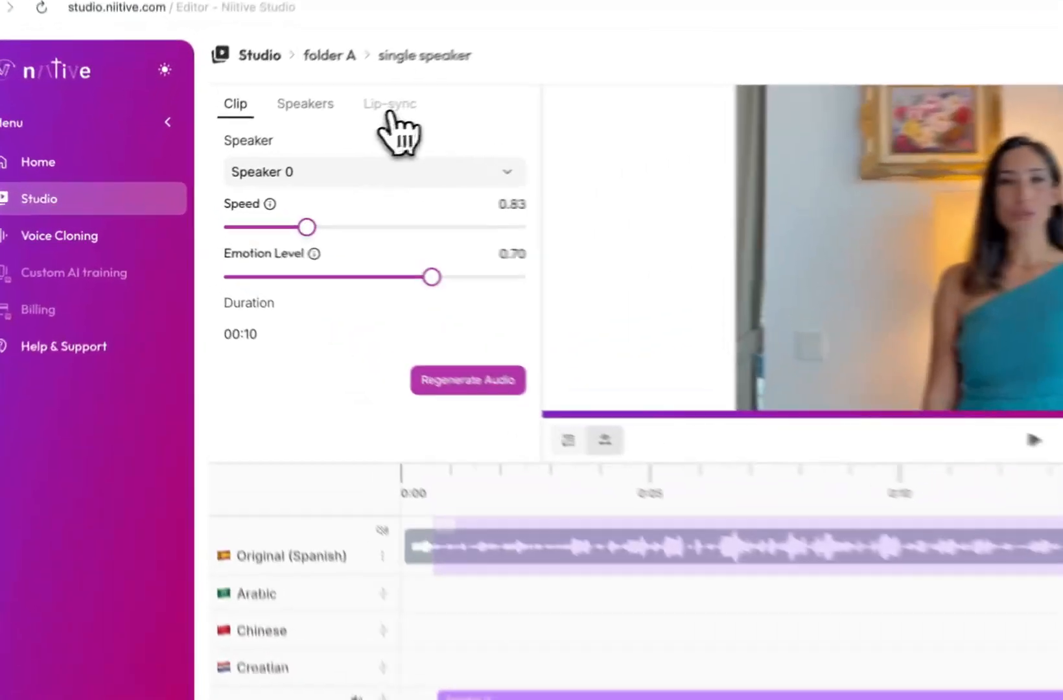
Check that lip-sync is activated, generate the dubbing for the Indonesian track and dismiss the generation notice
{"action": "left_click", "coordinate": [298, 142]}
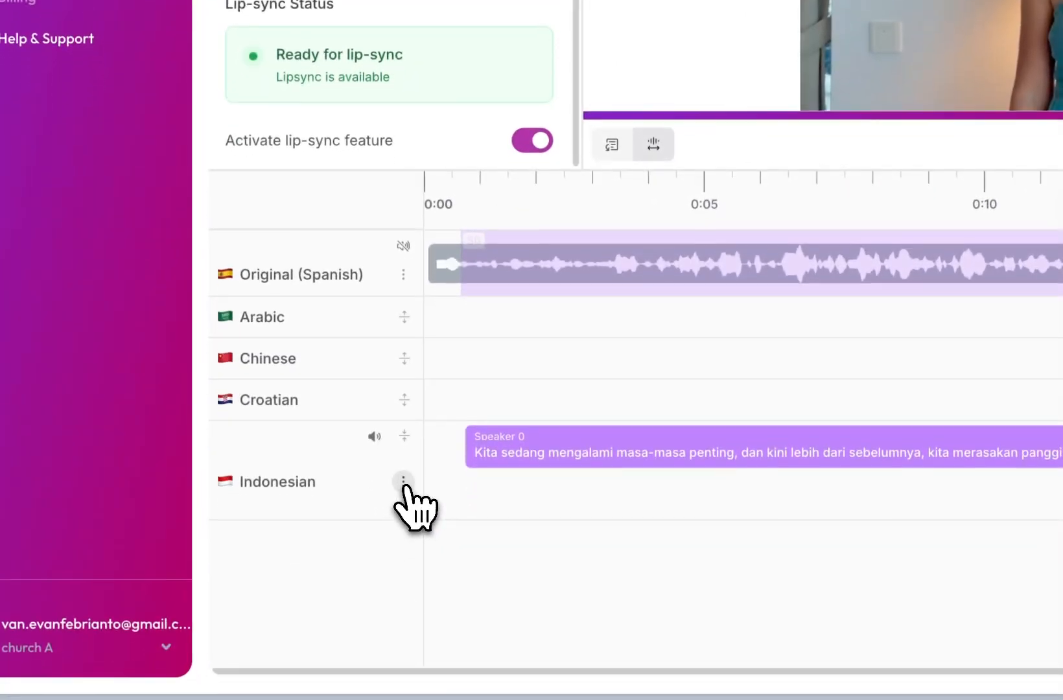
{"action": "left_click", "coordinate": [403, 481]}
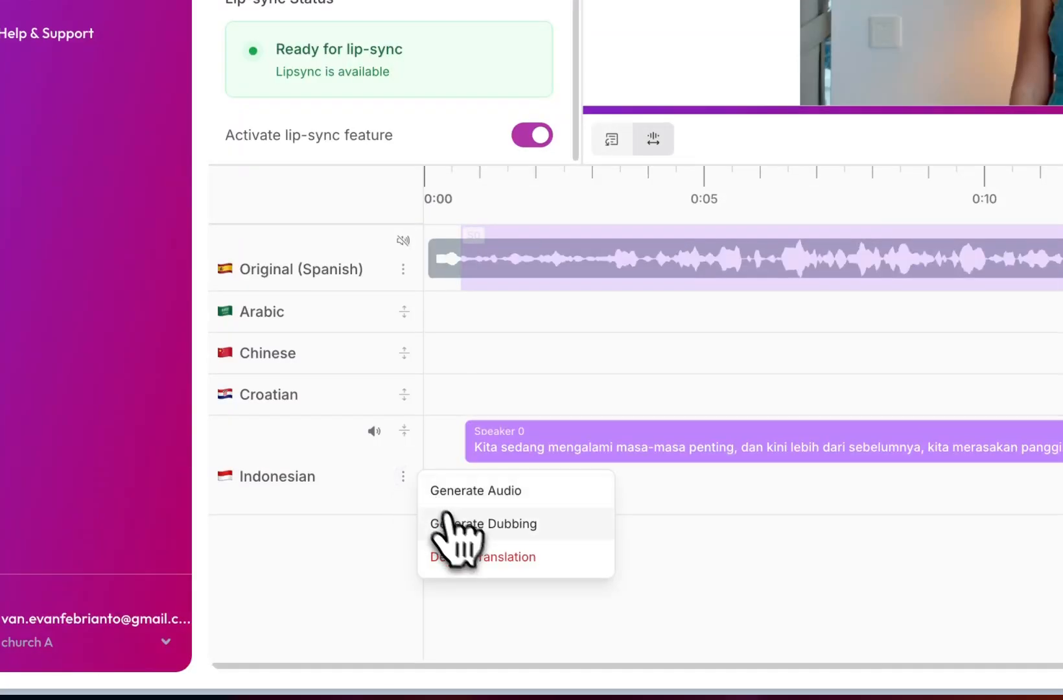
{"action": "left_click", "coordinate": [548, 531]}
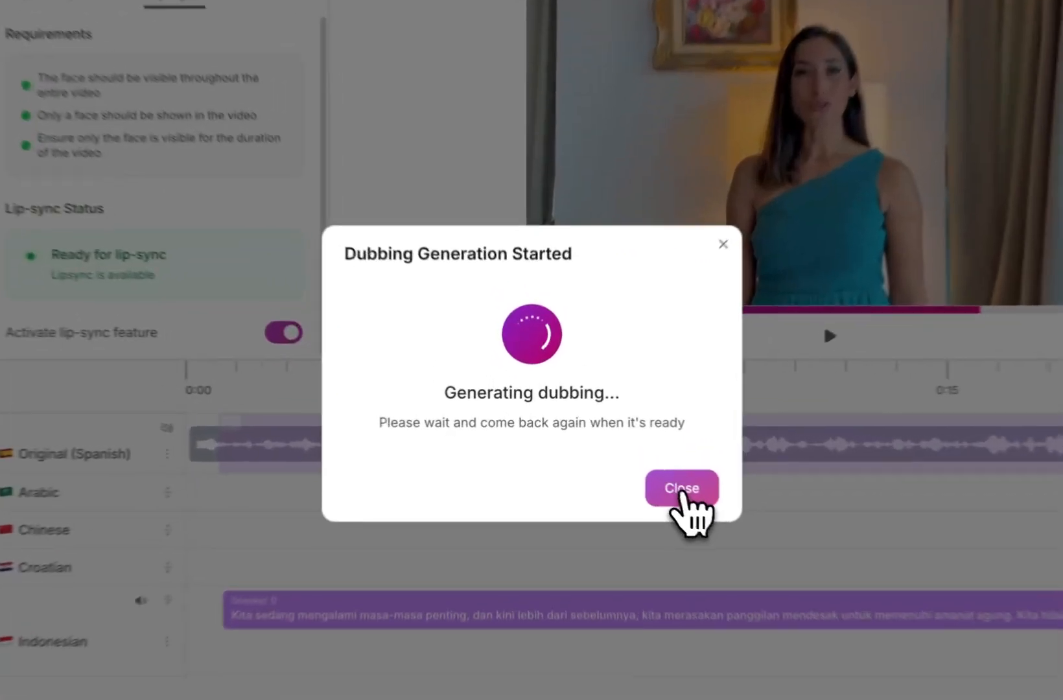
{"action": "left_click", "coordinate": [628, 460]}
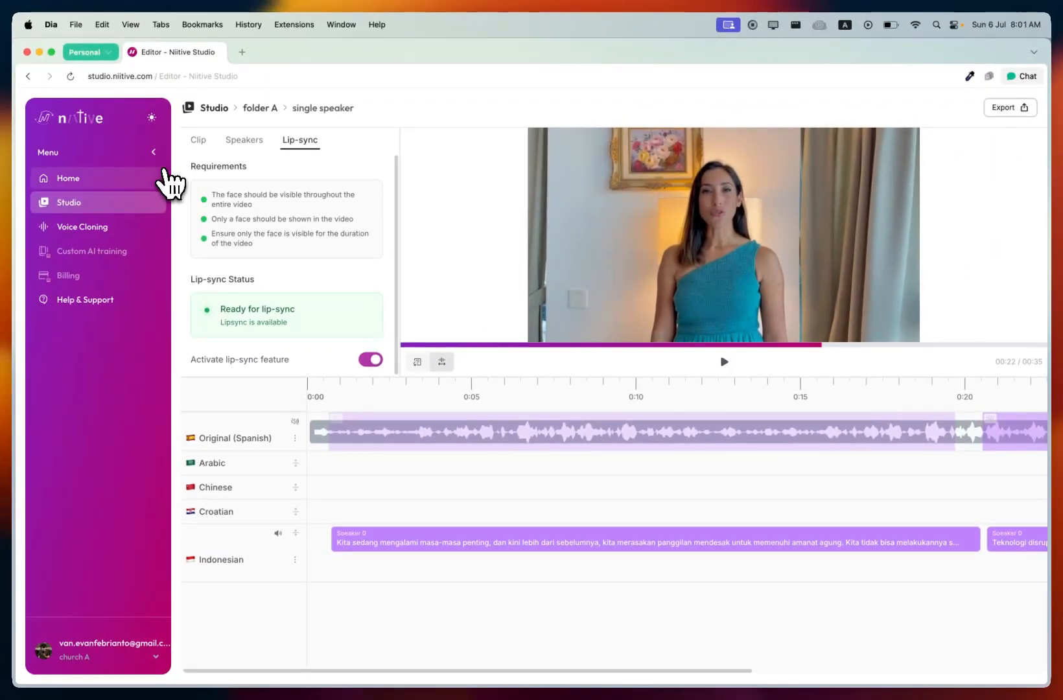
Open folder A in the Studio library and expand the single speaker project to check its translations' dubbing status
{"action": "left_click", "coordinate": [143, 204]}
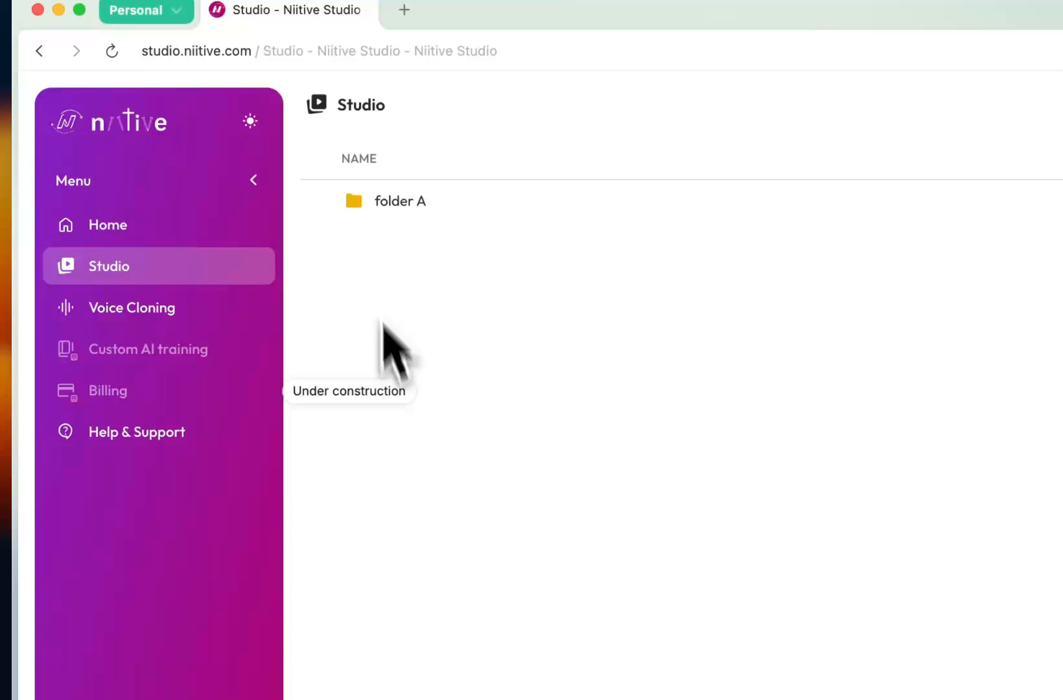
{"action": "left_click", "coordinate": [354, 202]}
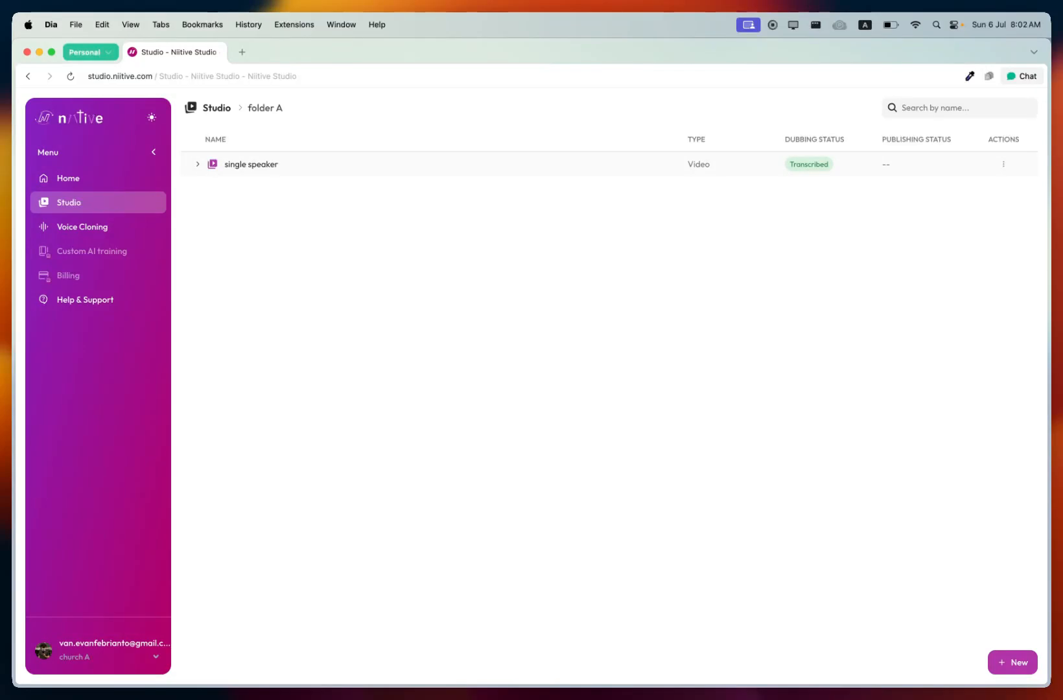
{"action": "left_click", "coordinate": [198, 164]}
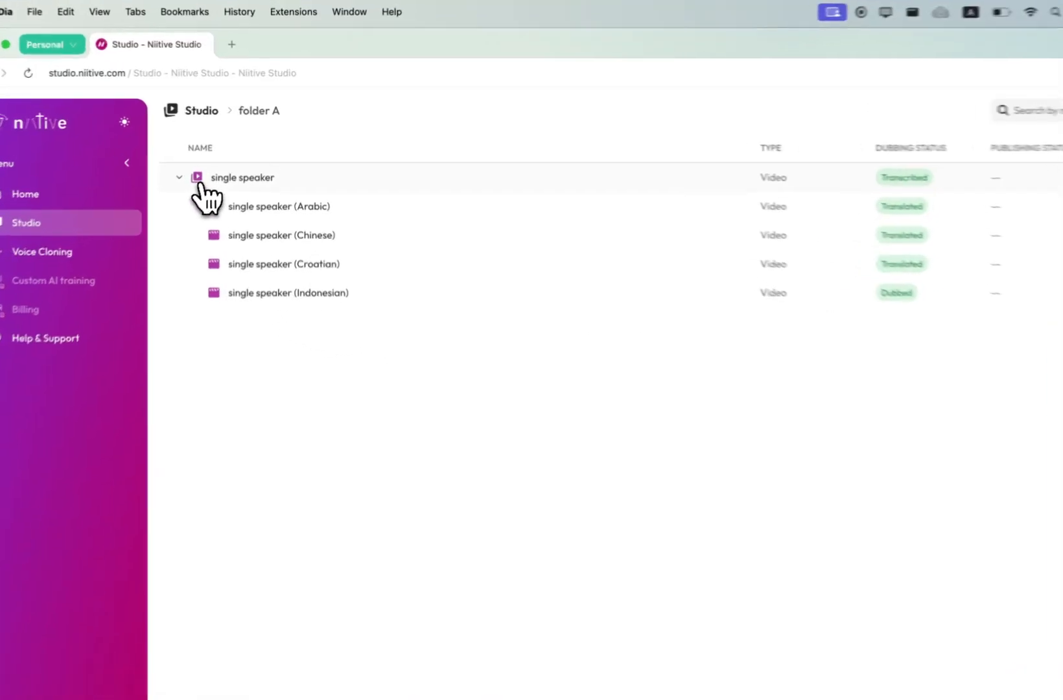
Open the single speaker project in the editor and export its Indonesian dubbing as a download
{"action": "left_click", "coordinate": [217, 170]}
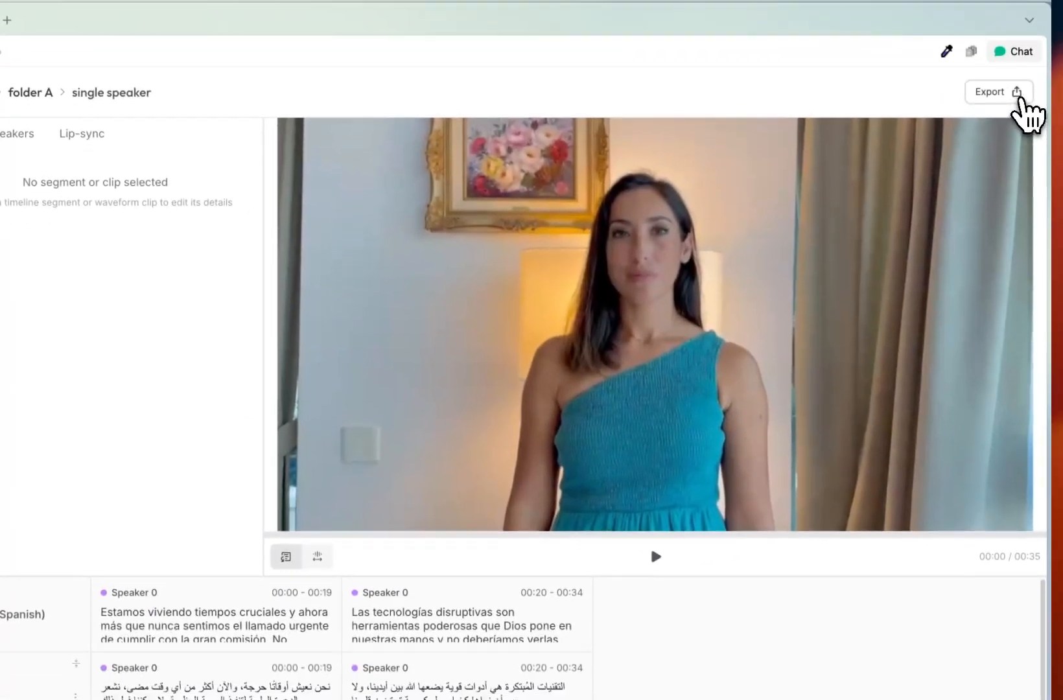
{"action": "left_click", "coordinate": [1021, 98]}
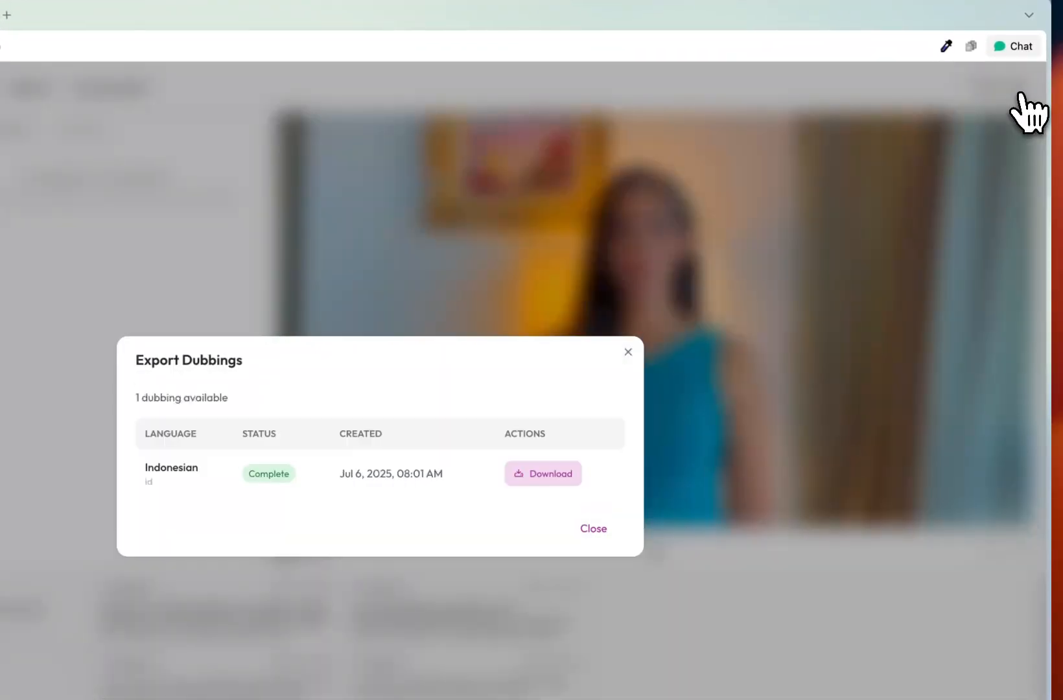
{"action": "left_click", "coordinate": [571, 476]}
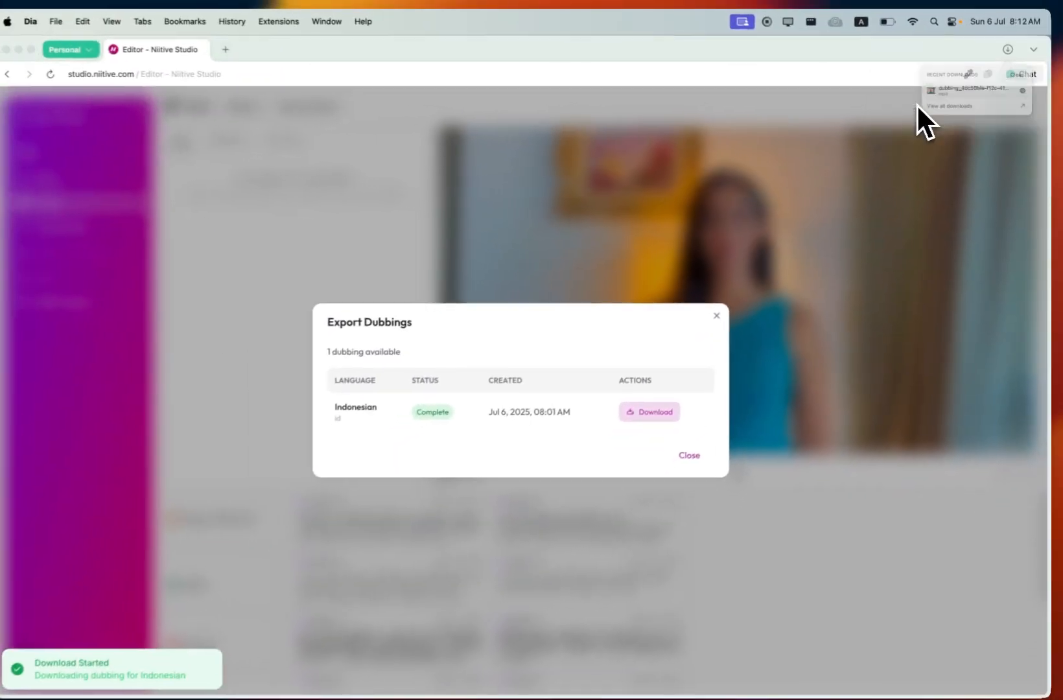
Play the downloaded Indonesian dubbing full screen in QuickTime Player, sample its middle and later parts, and close the player
{"action": "left_click", "coordinate": [934, 85]}
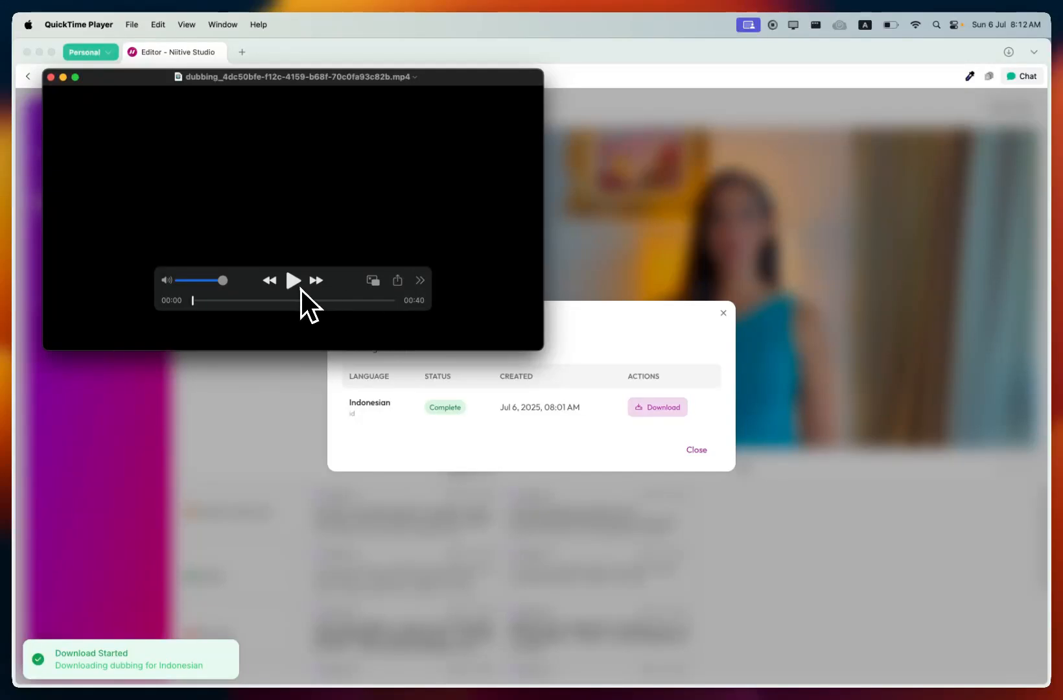
{"action": "left_click", "coordinate": [75, 76]}
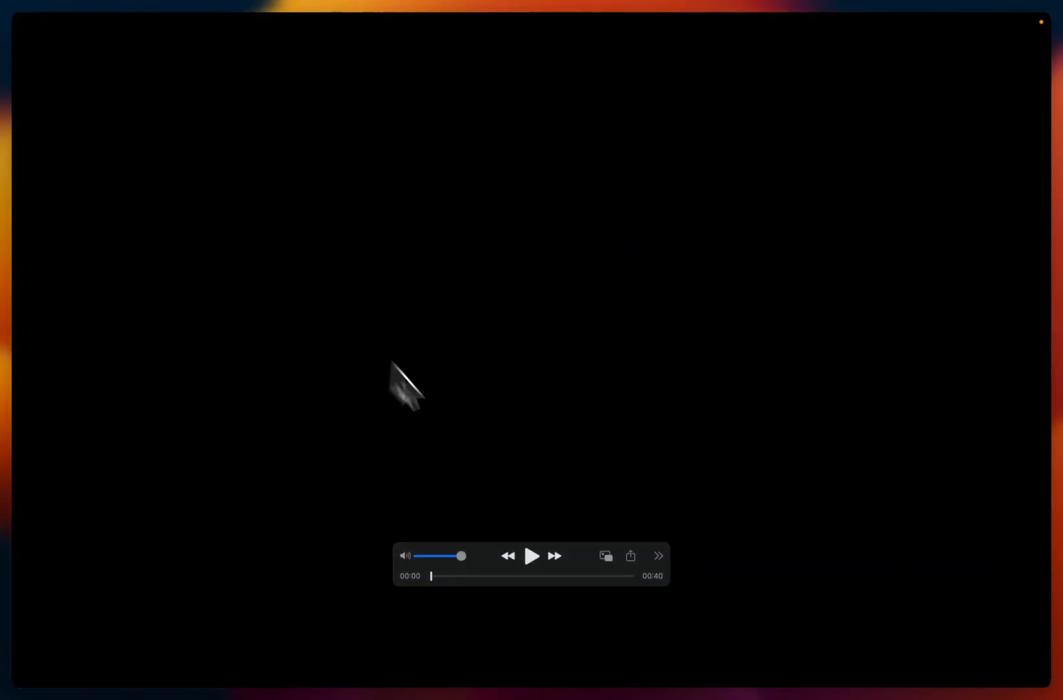
{"action": "left_click", "coordinate": [532, 555]}
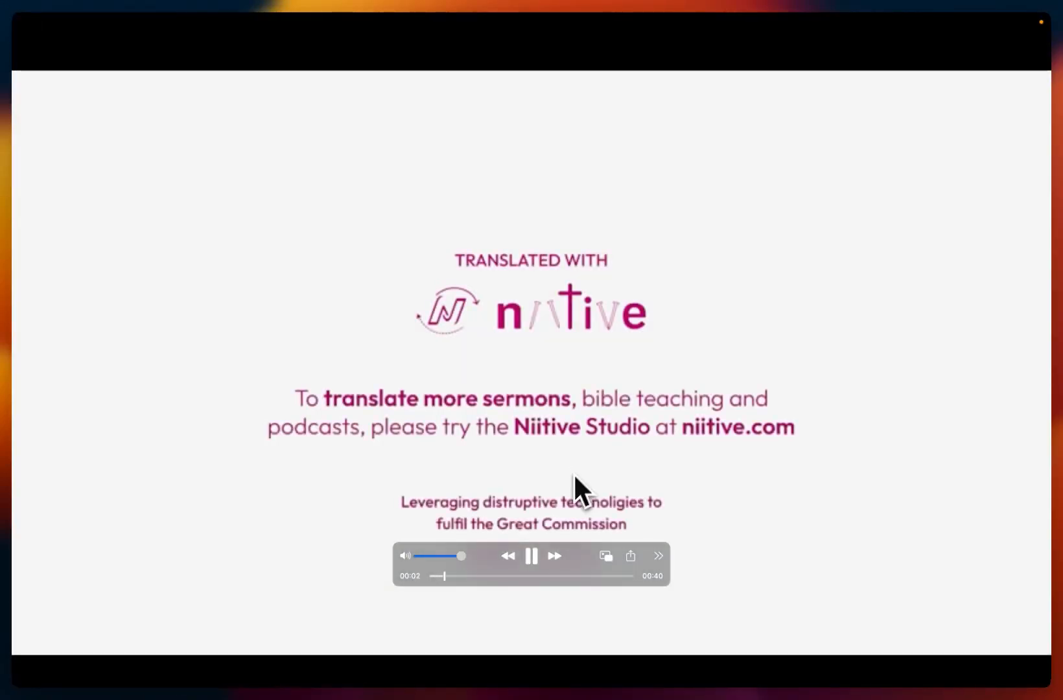
{"action": "left_click", "coordinate": [510, 575]}
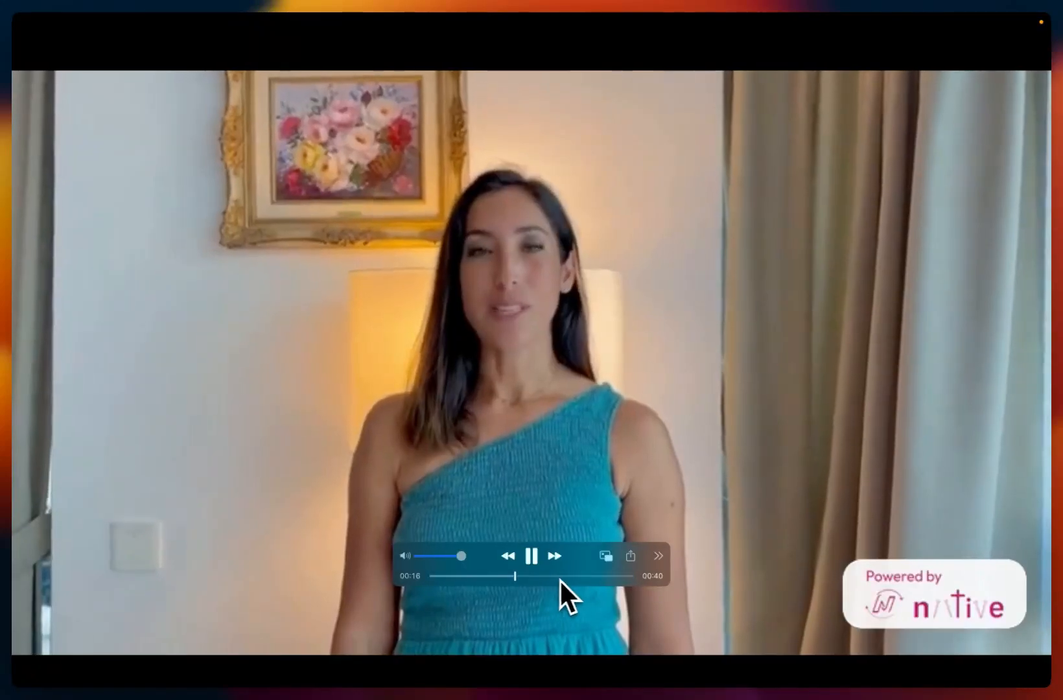
{"action": "left_click", "coordinate": [577, 577]}
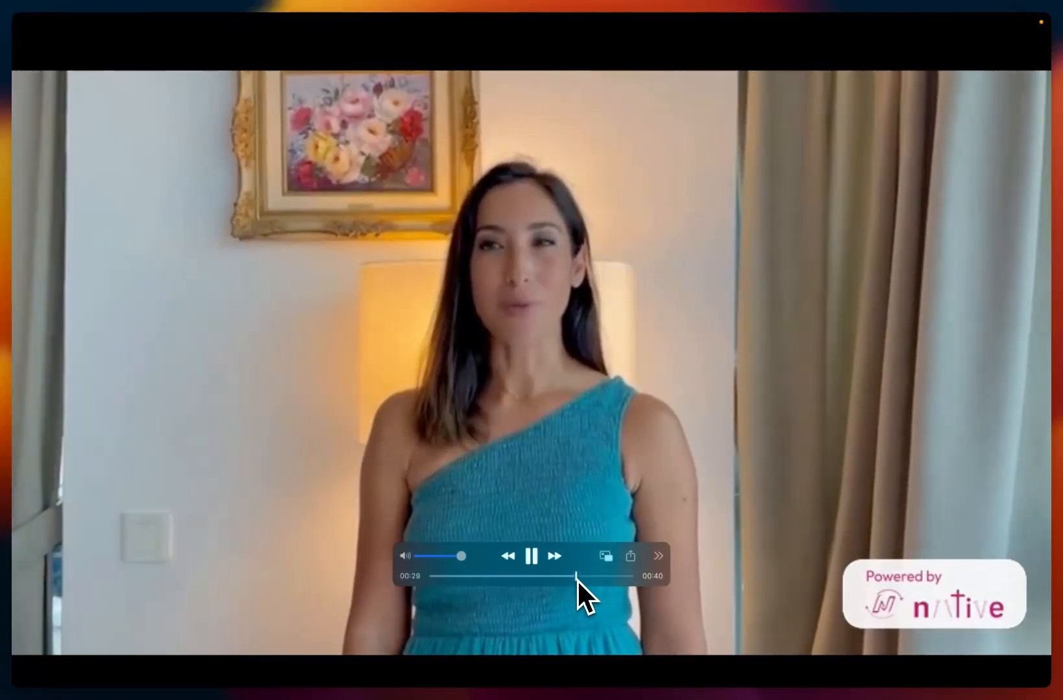
{"action": "left_click", "coordinate": [532, 559]}
{"action": "key", "text": "Escape"}
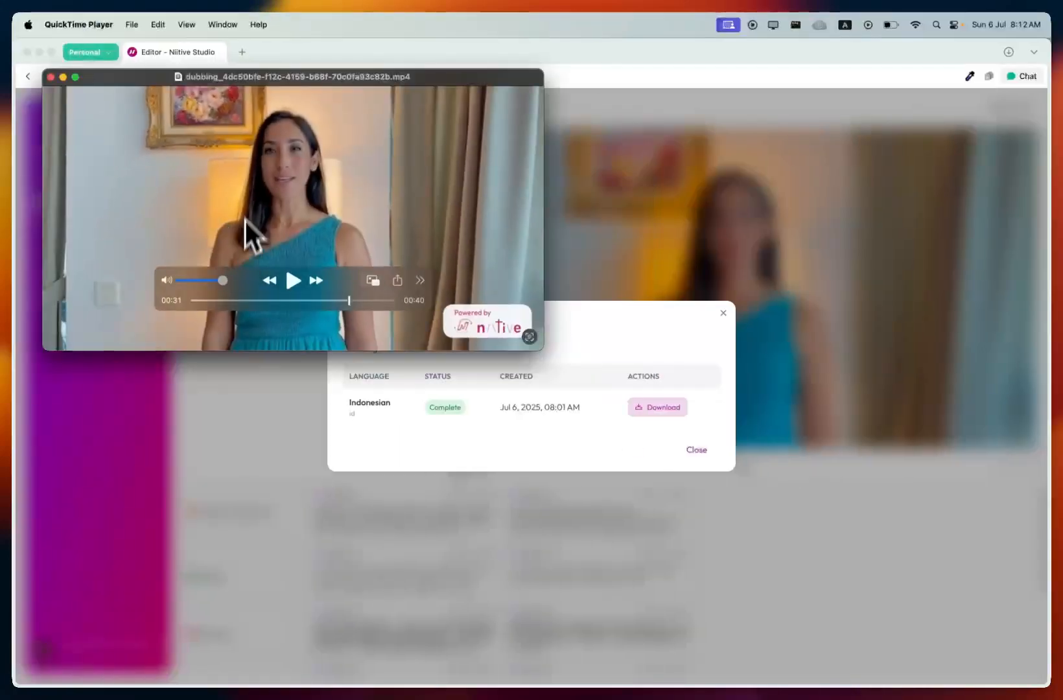
{"action": "left_click", "coordinate": [51, 77]}
Dismiss the dubbing export dialog and switch the editor to the clip timeline
{"action": "left_click", "coordinate": [684, 449]}
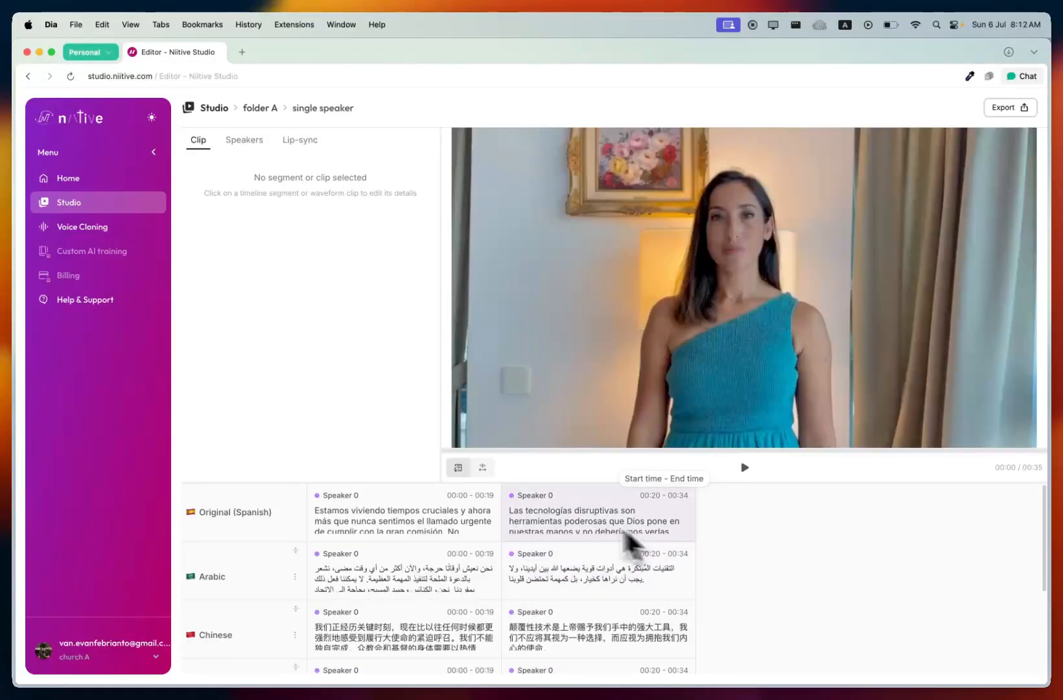
{"action": "left_click", "coordinate": [483, 468]}
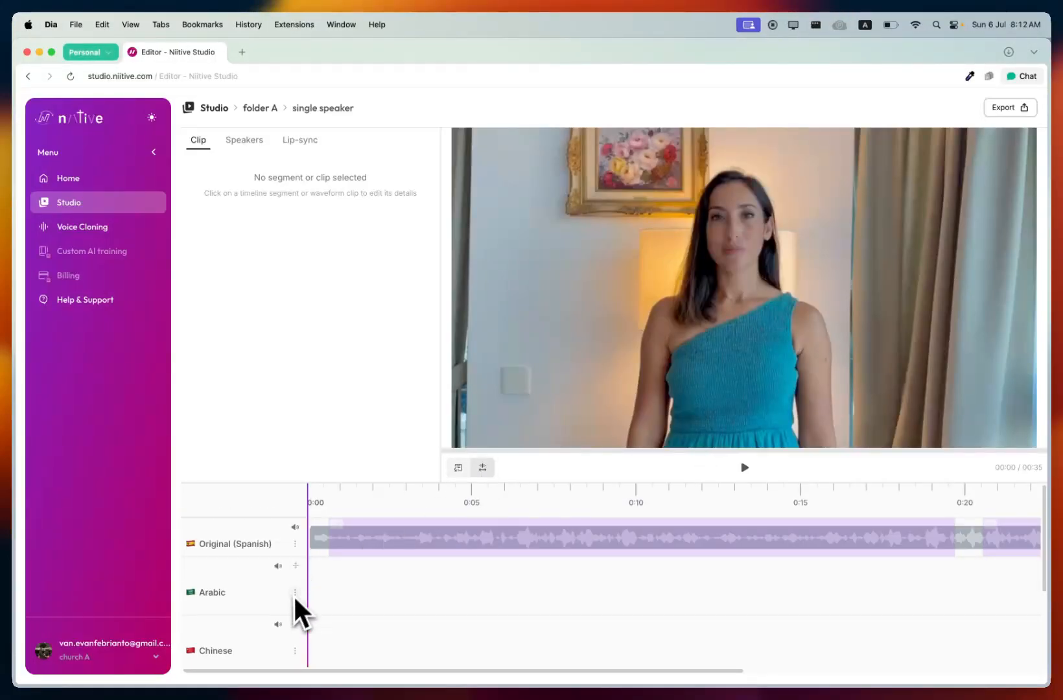